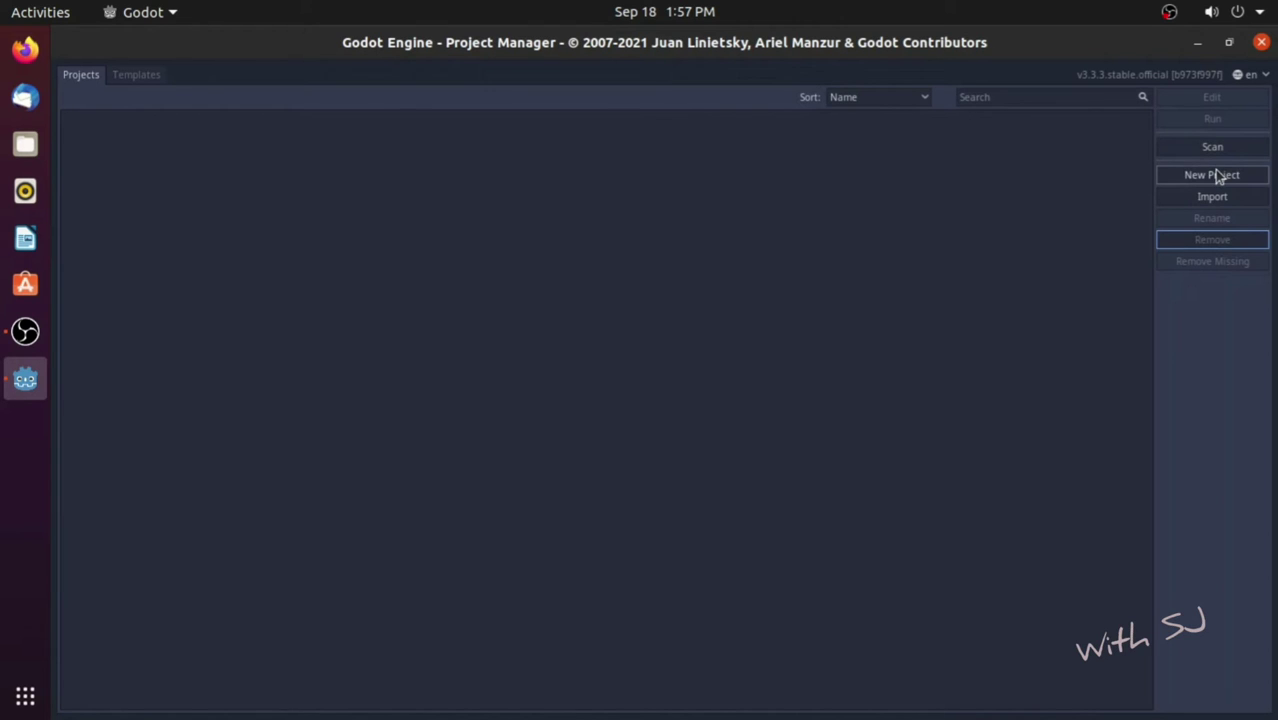
Create a new project named CUBE in a new CUBE folder on the Desktop and open it.
left_click(1216, 175)
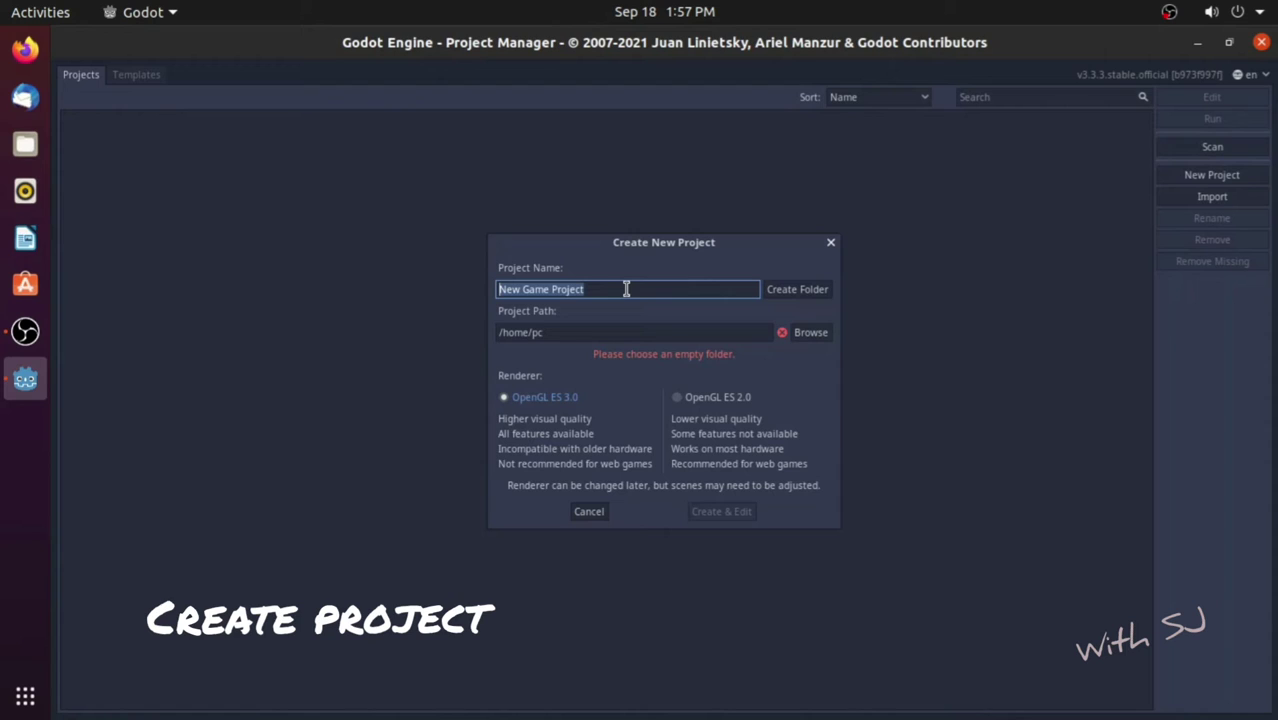
type("CUBE")
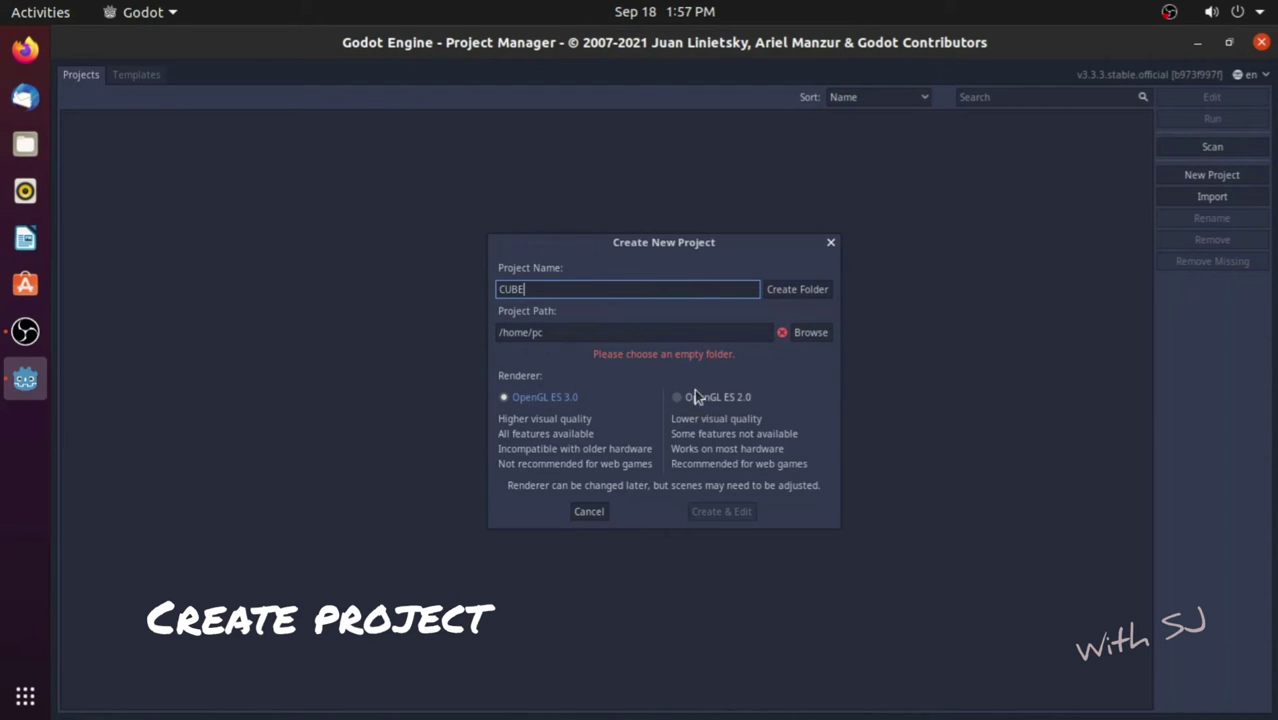
left_click(806, 333)
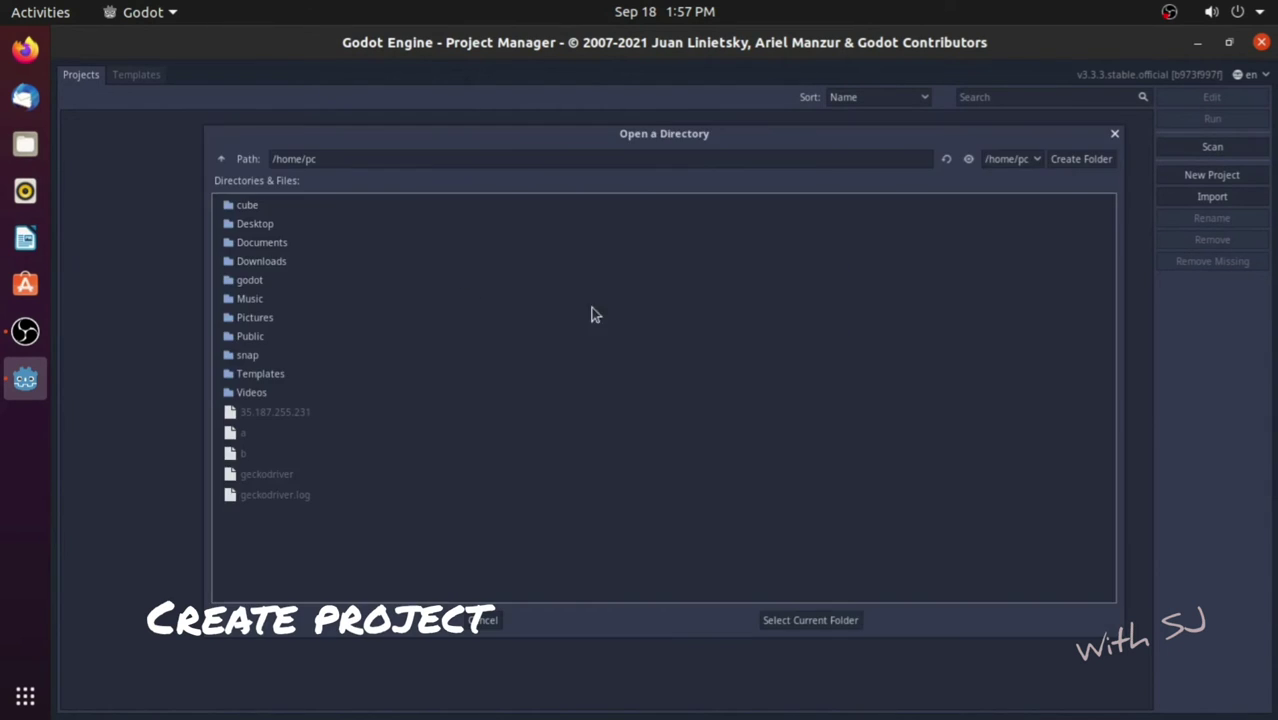
left_click(266, 228)
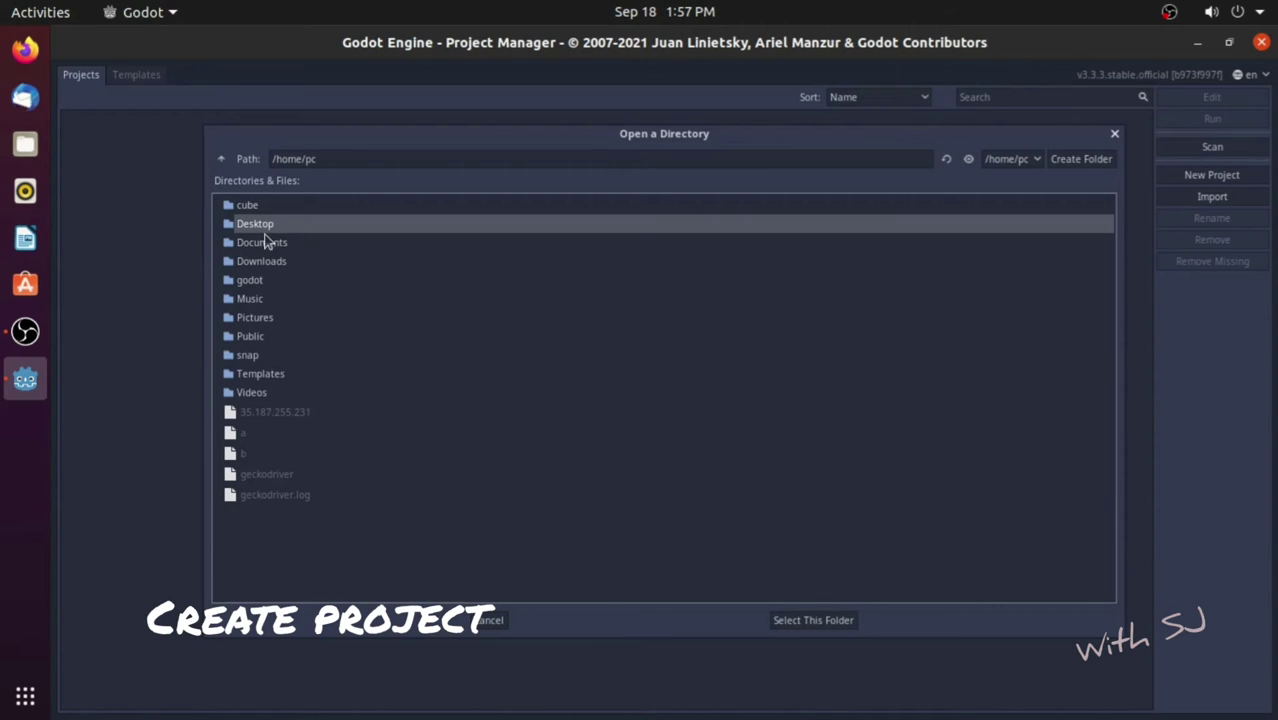
left_click(836, 627)
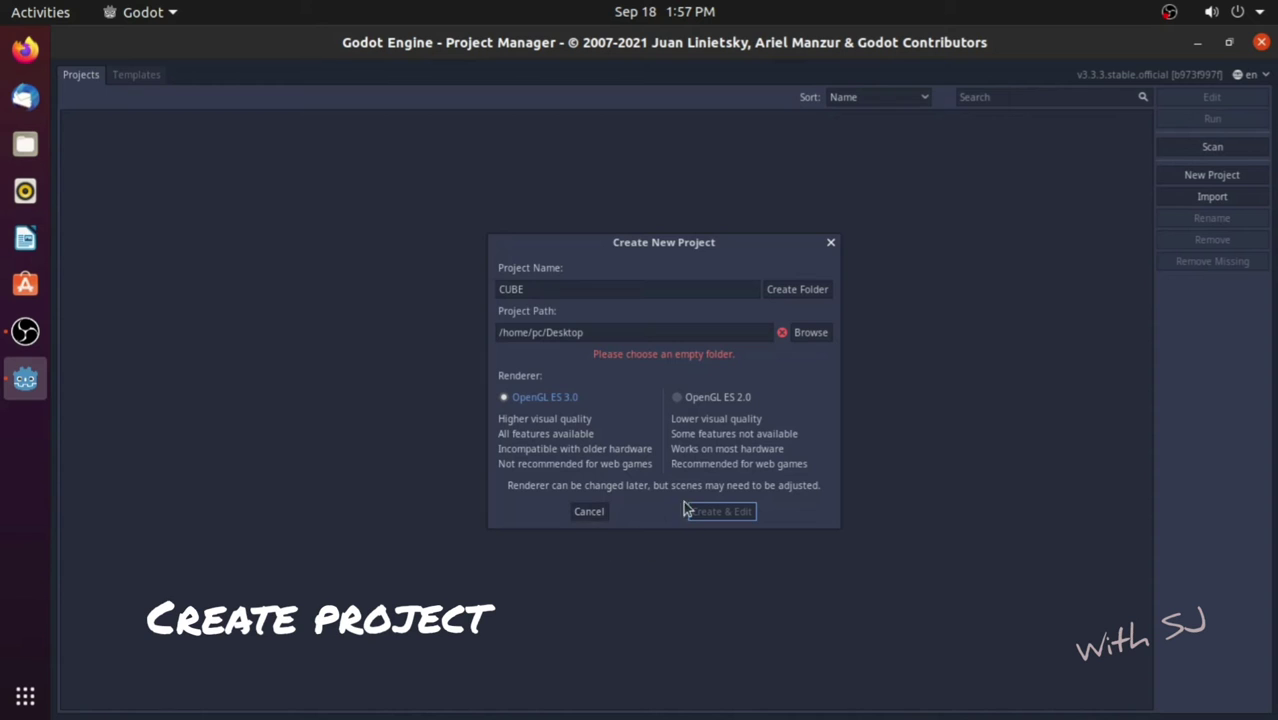
left_click(795, 289)
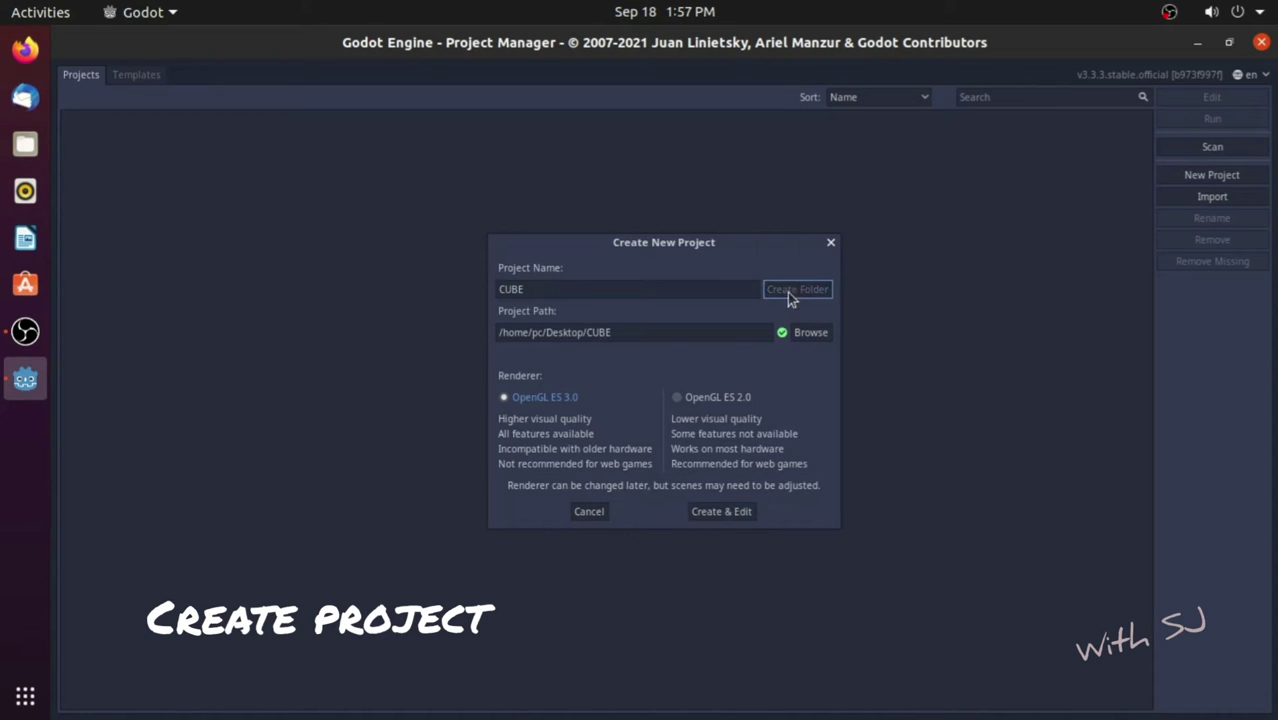
left_click(716, 511)
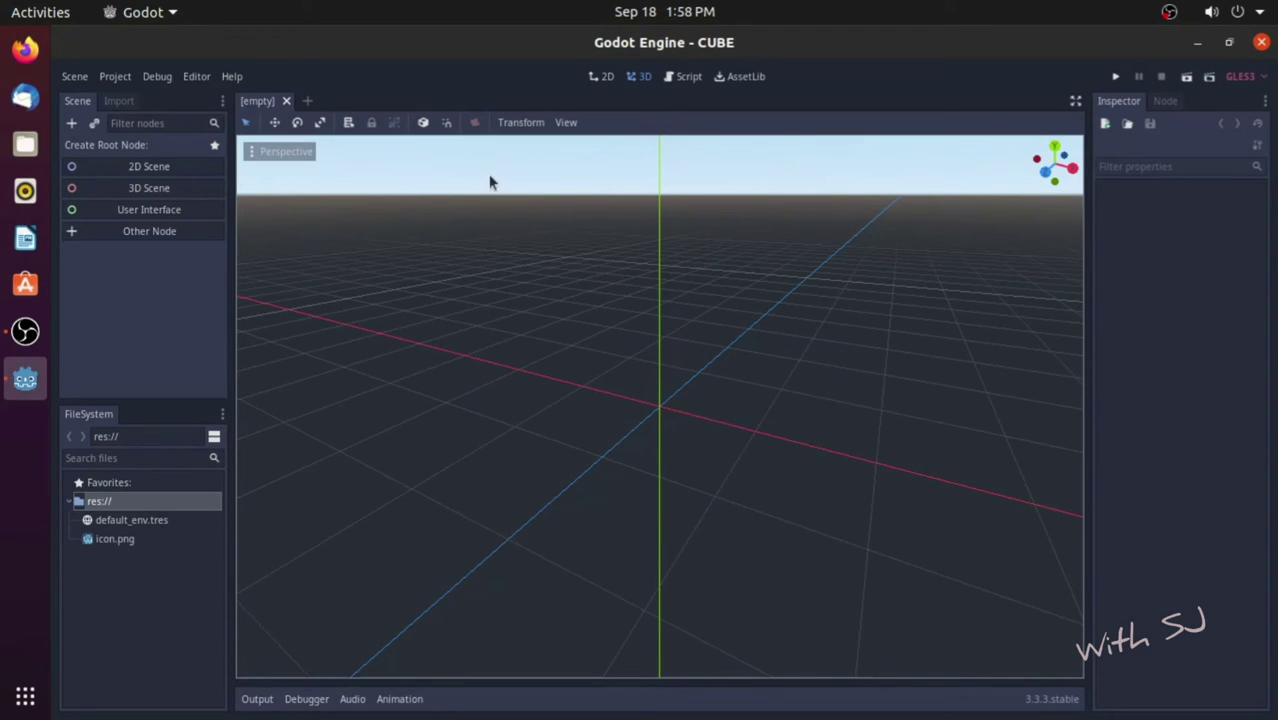
Make a Spatial the scene root and rename it LEVEL.
left_click(73, 123)
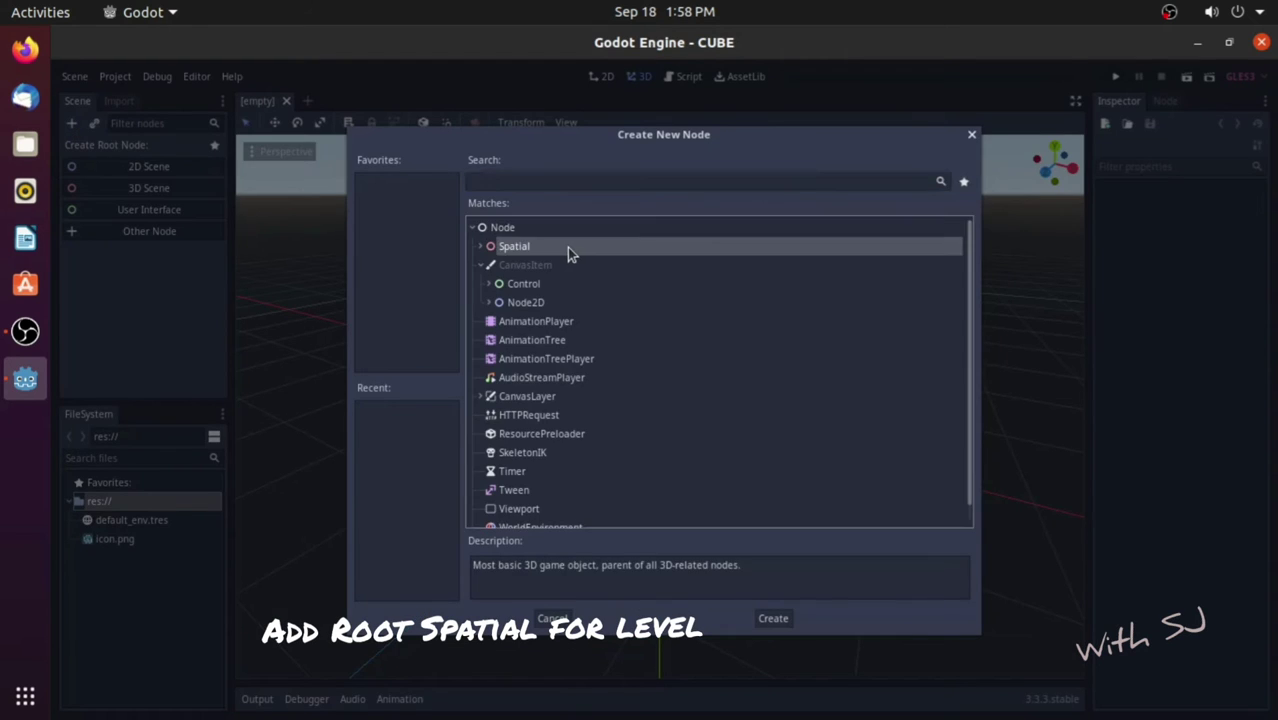
double_click(567, 247)
double_click(97, 150)
type("LEVEL")
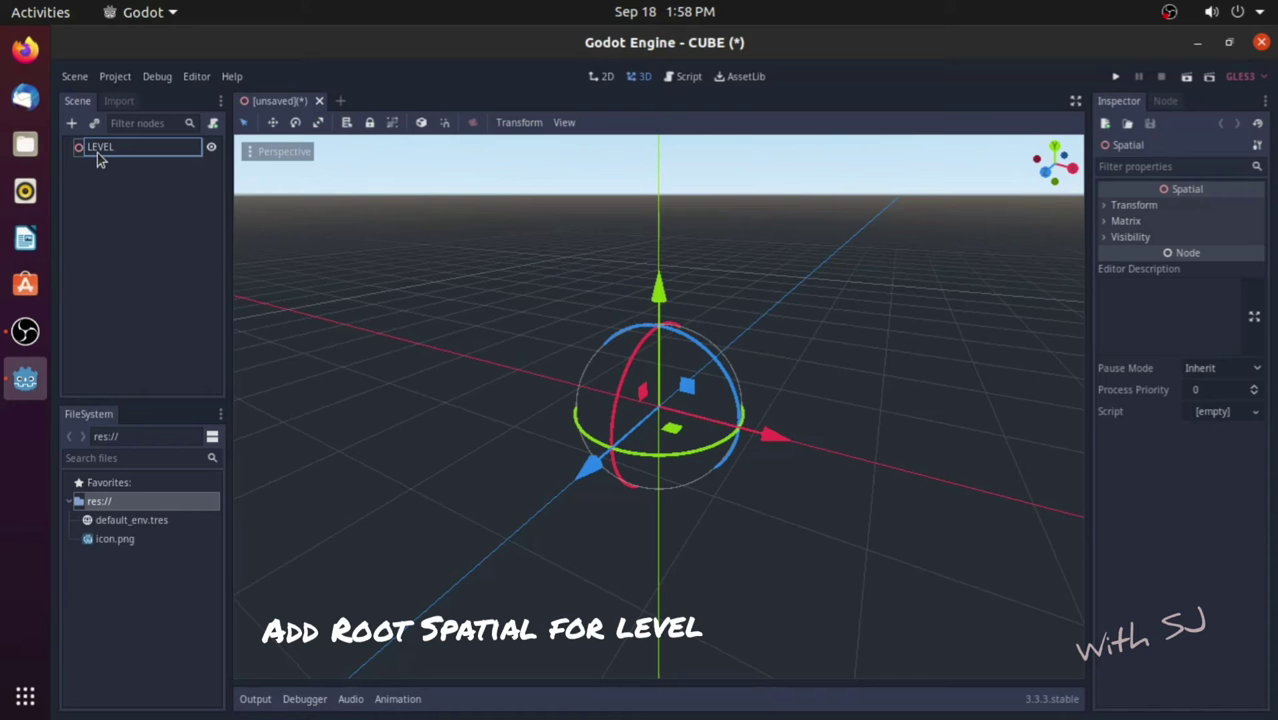
left_click(151, 197)
Add a child Spatial under LEVEL and rename it GROUND.
left_click(129, 151)
left_click(70, 124)
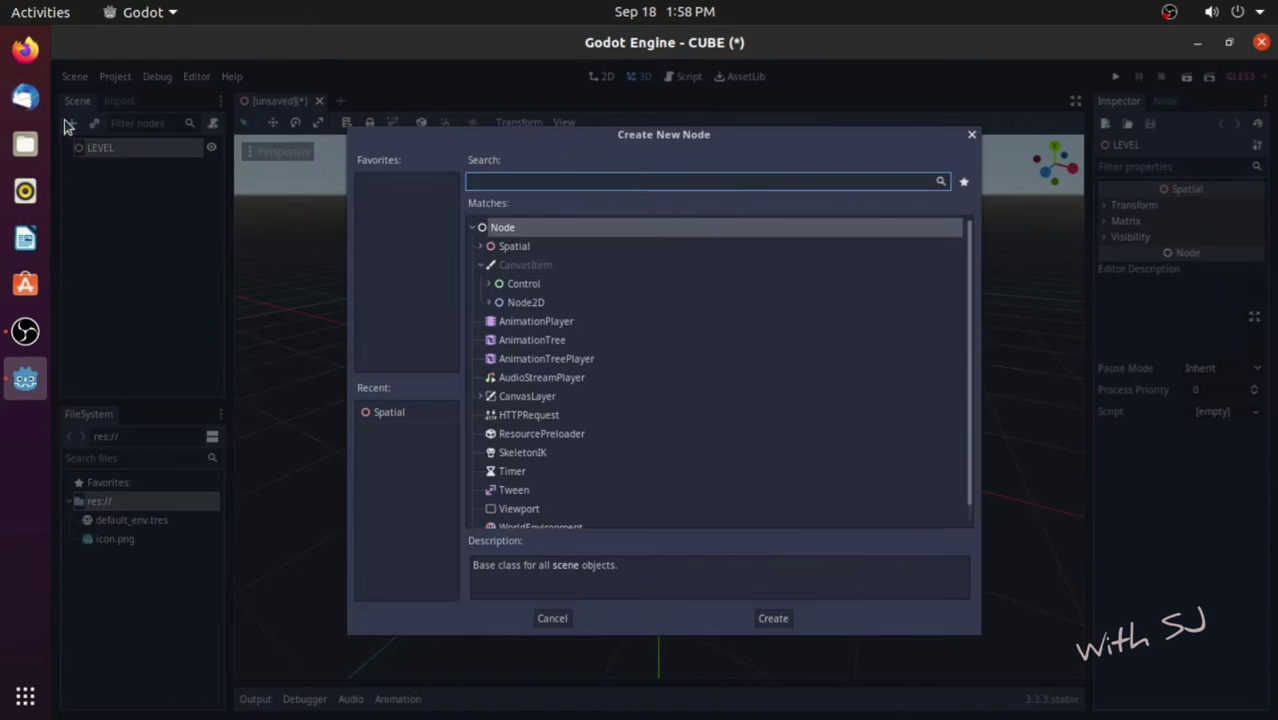
double_click(521, 243)
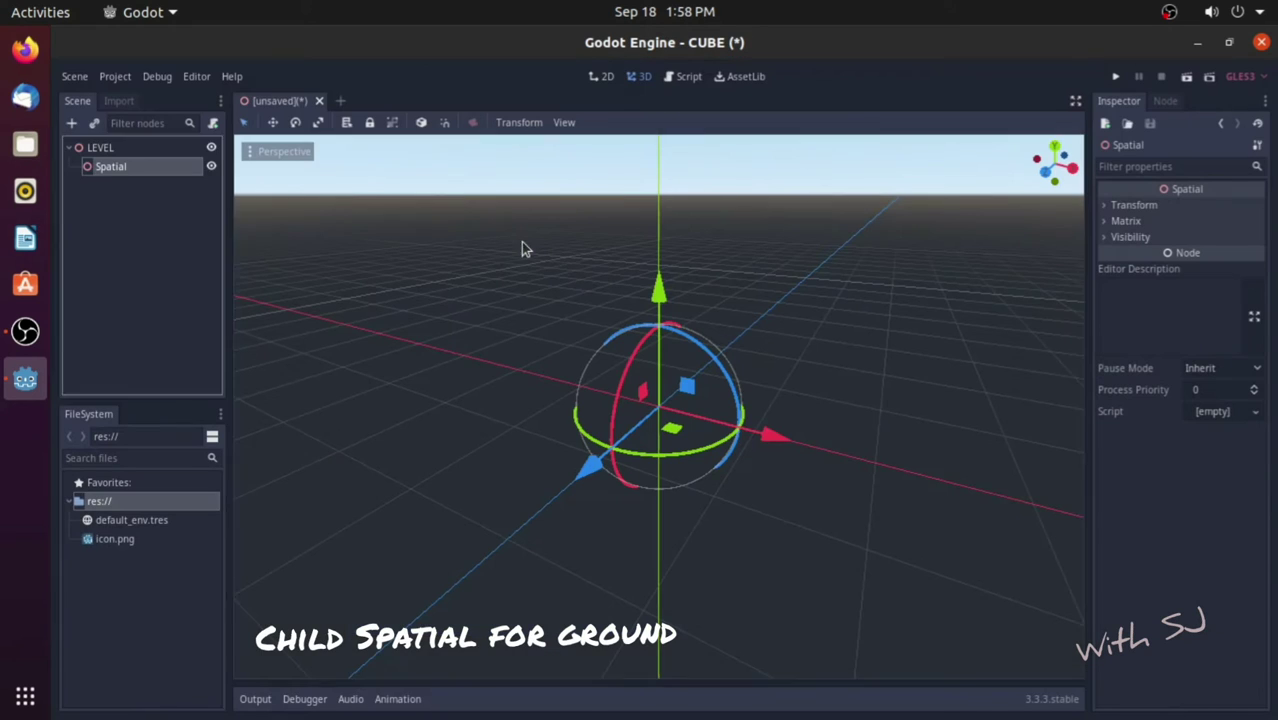
double_click(108, 170)
type("GROUND")
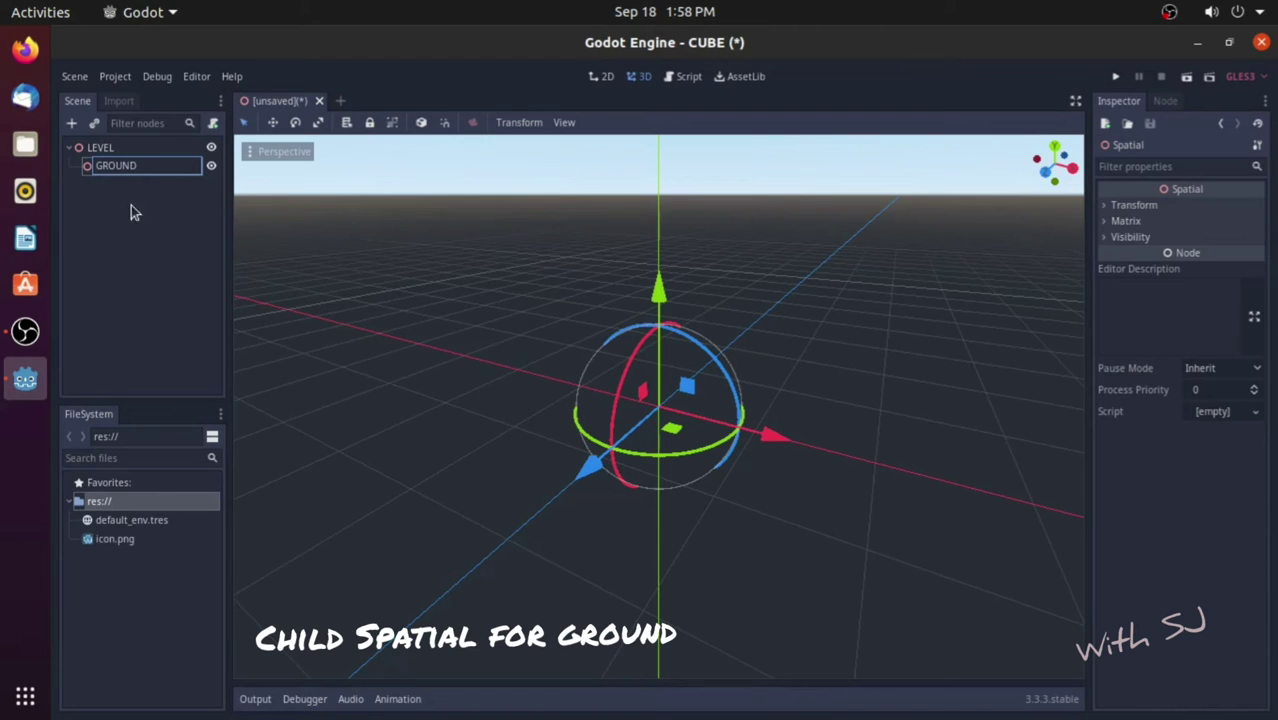
left_click(131, 205)
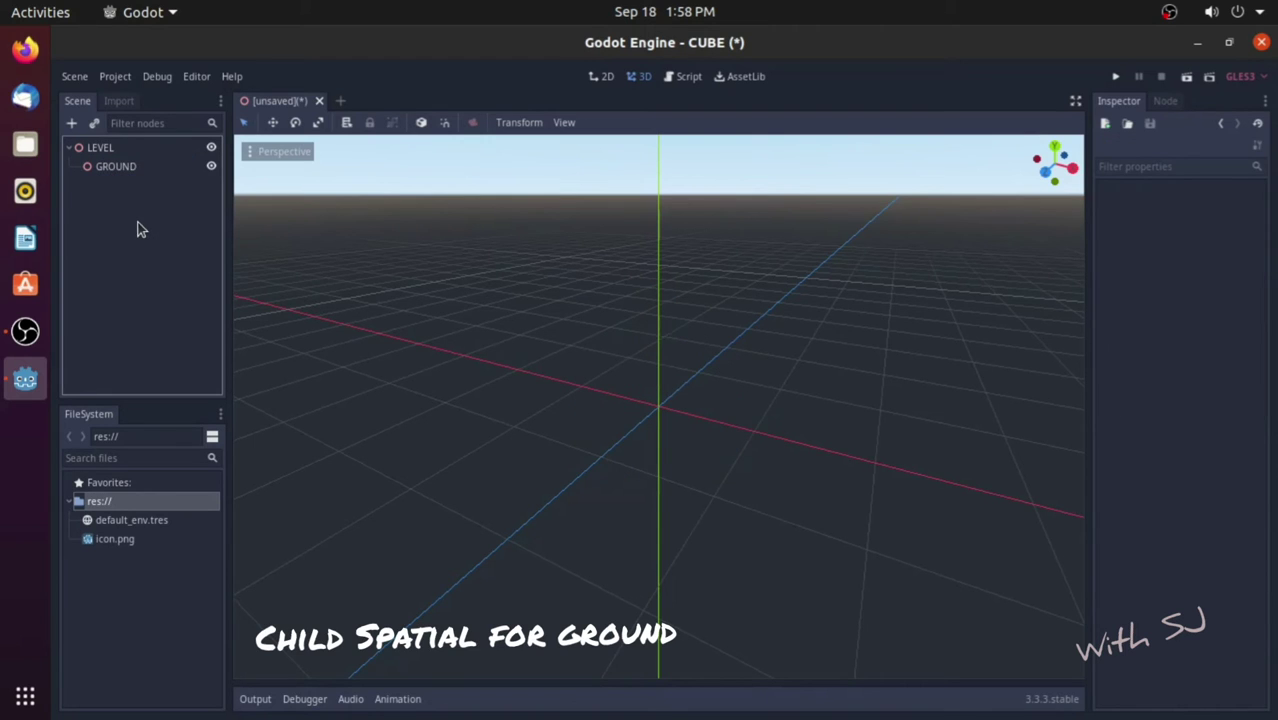
double_click(134, 166)
Search the node list for 'rig' and add a RigidBody under GROUND.
left_click(94, 180)
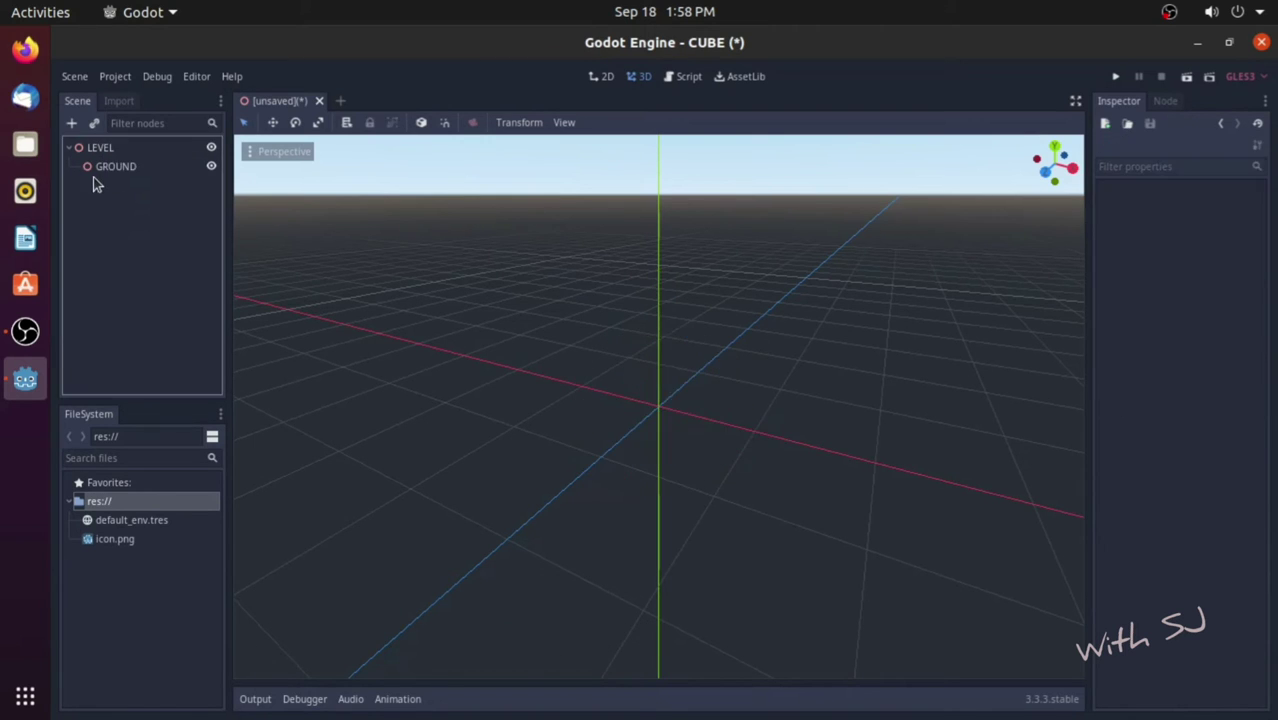
left_click(100, 166)
left_click(71, 122)
type("r")
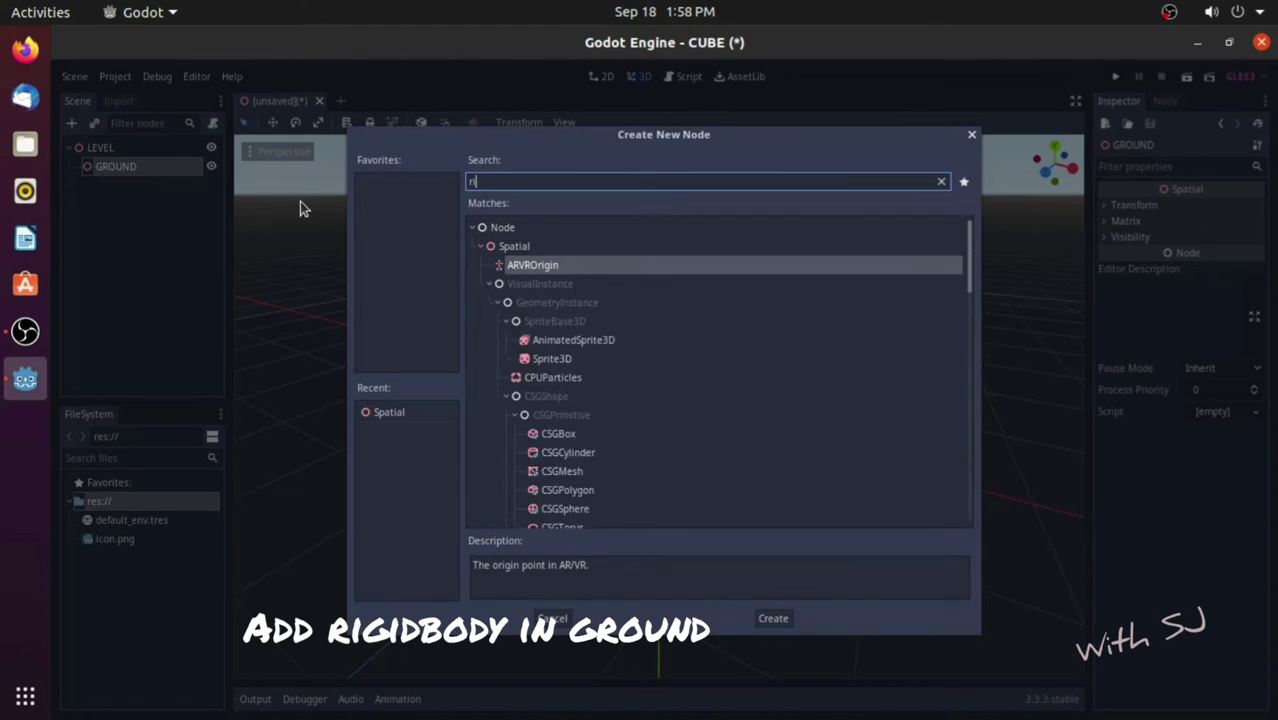
type("igh")
key("BackSpace")
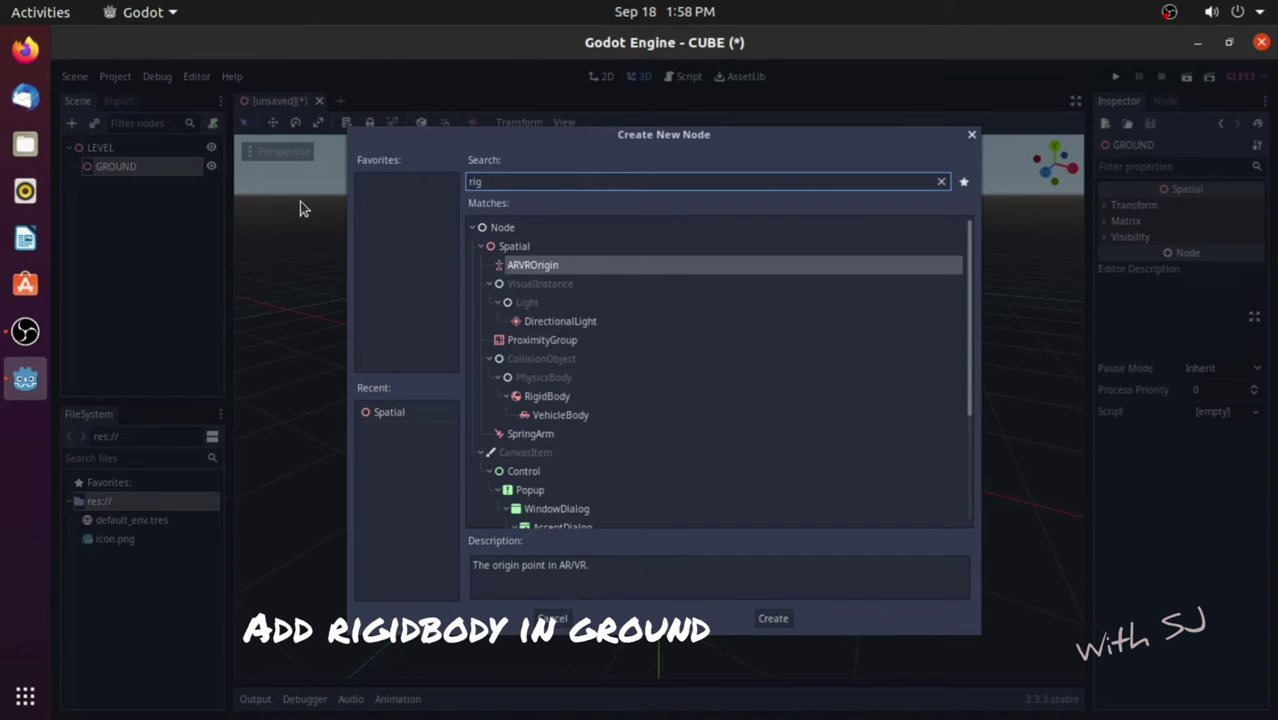
left_click(573, 399)
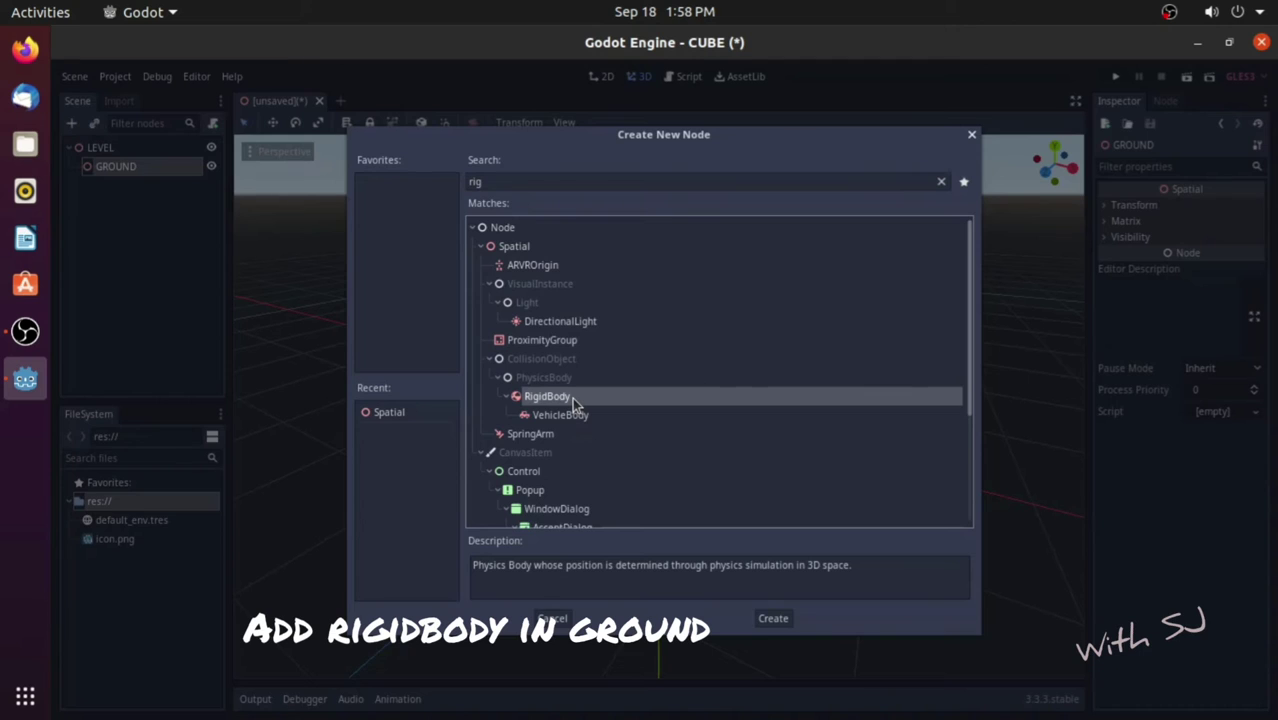
double_click(573, 399)
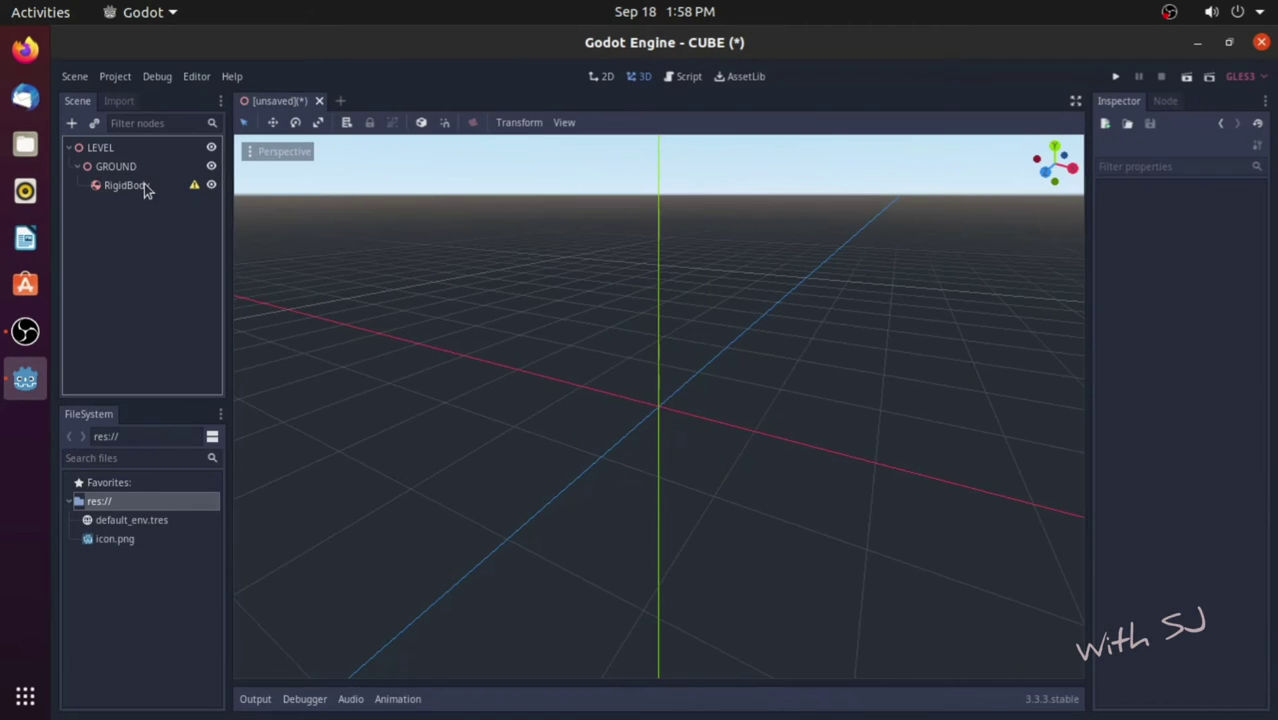
left_click(145, 188)
left_click(71, 123)
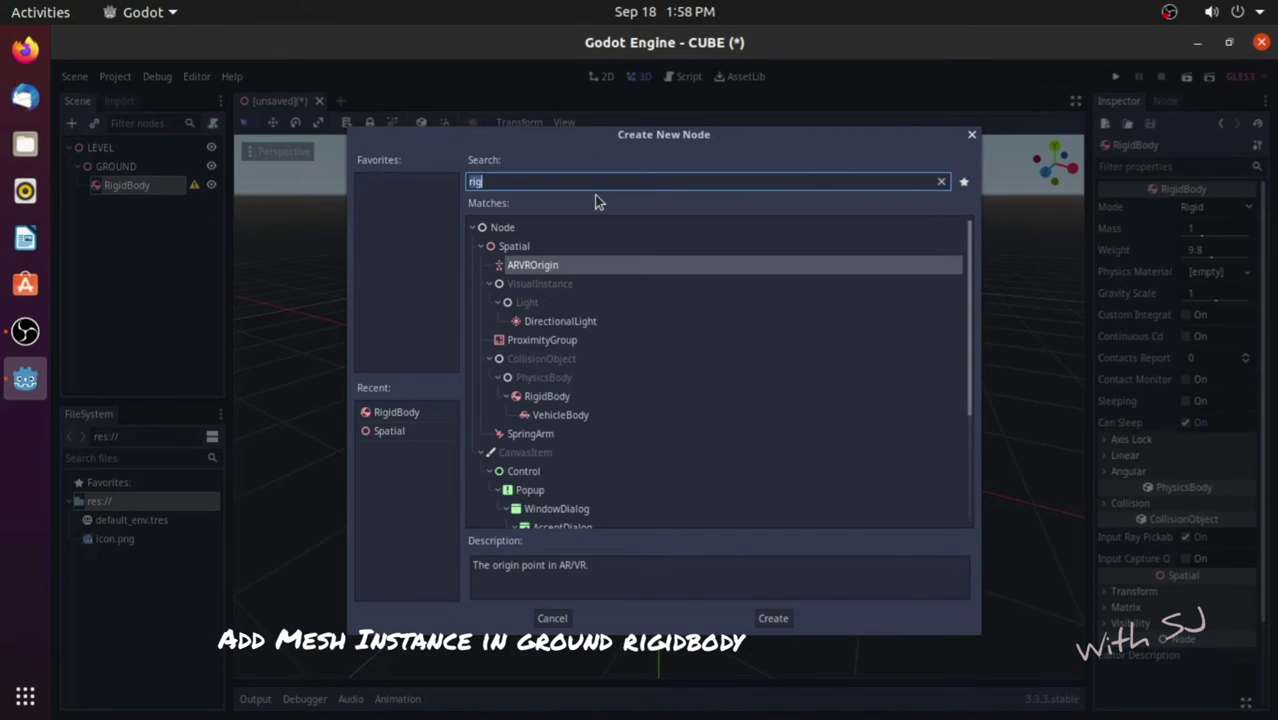
Add a MeshInstance under the RigidBody and assign it a New CubeMesh.
type("mesh")
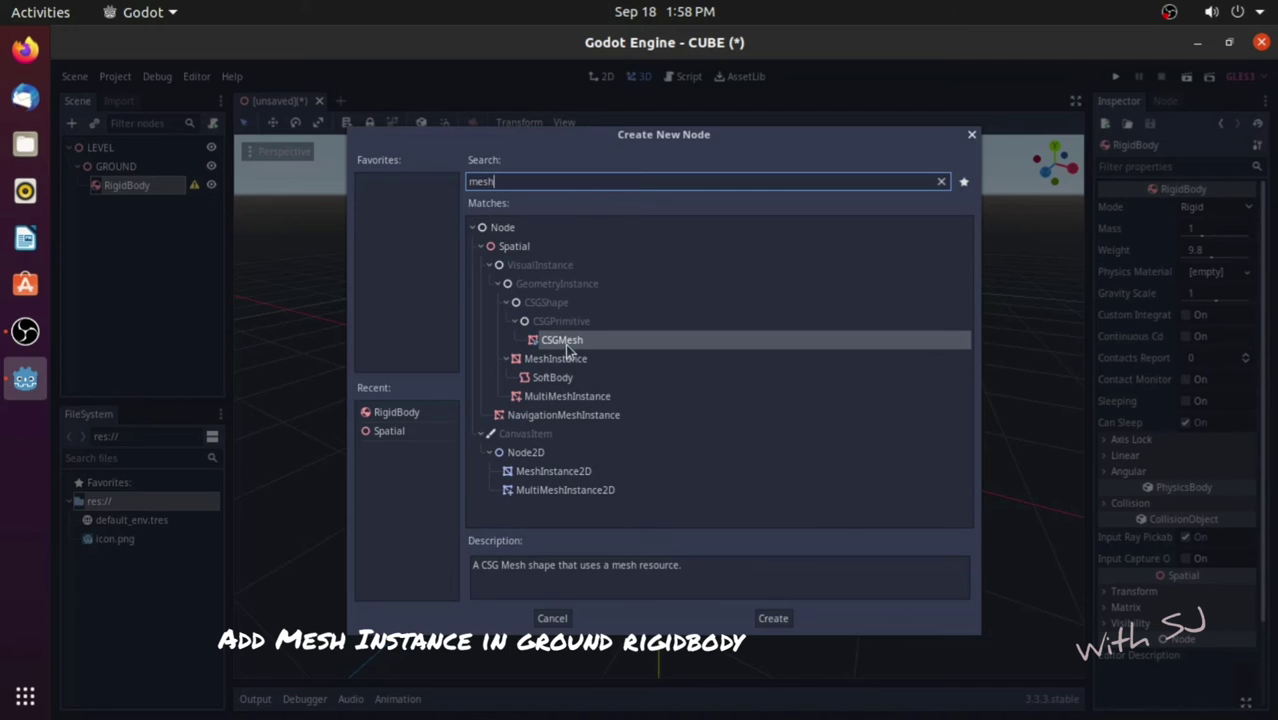
left_click(579, 360)
double_click(579, 362)
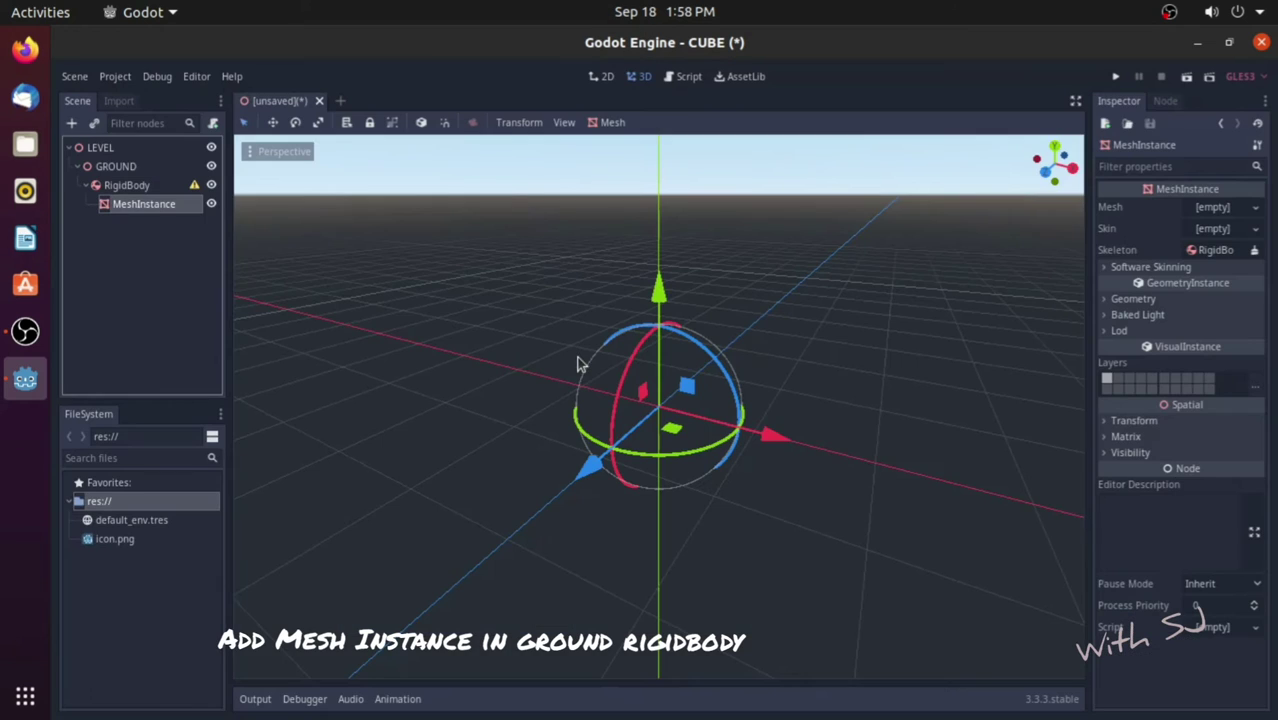
left_click(174, 184)
left_click(170, 204)
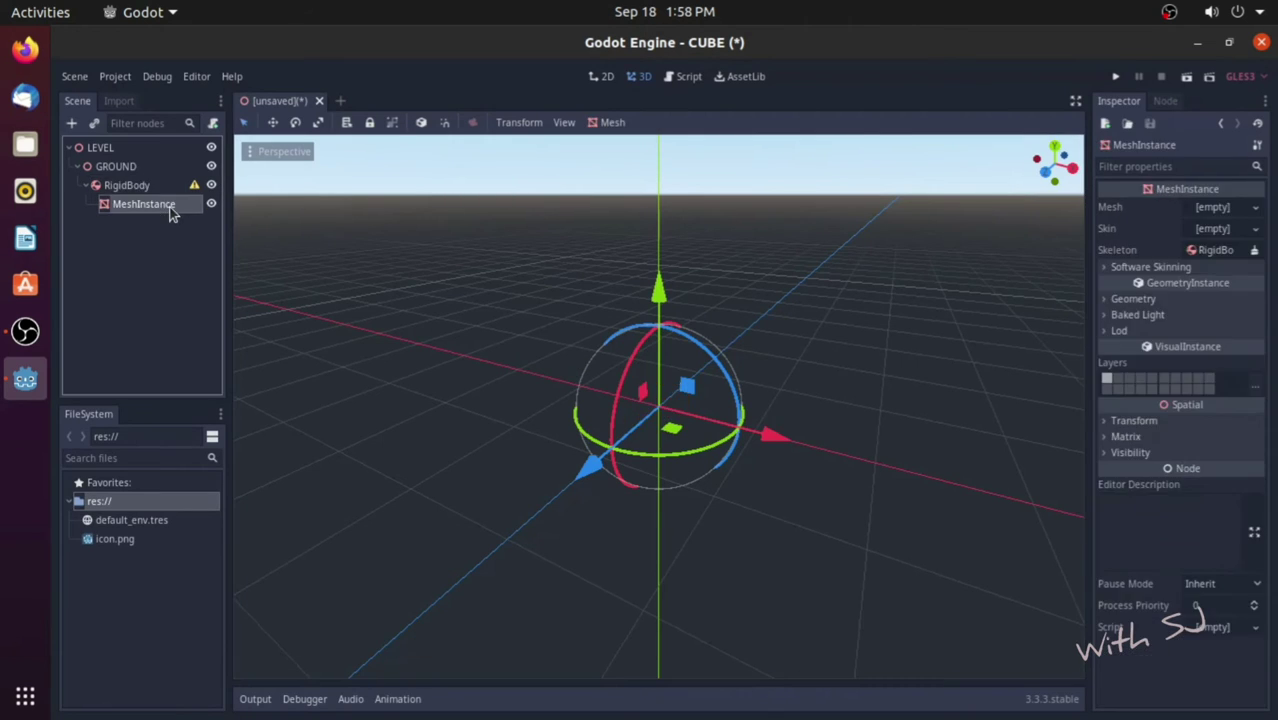
left_click(1244, 208)
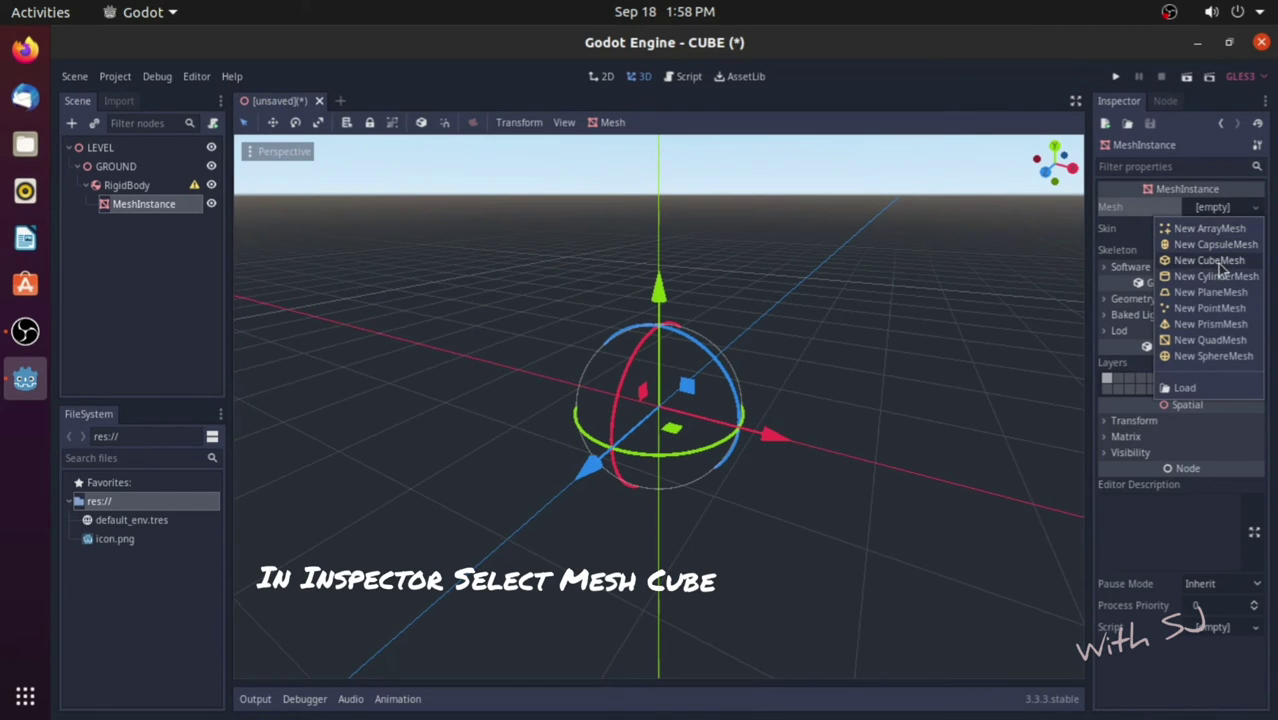
left_click(1218, 262)
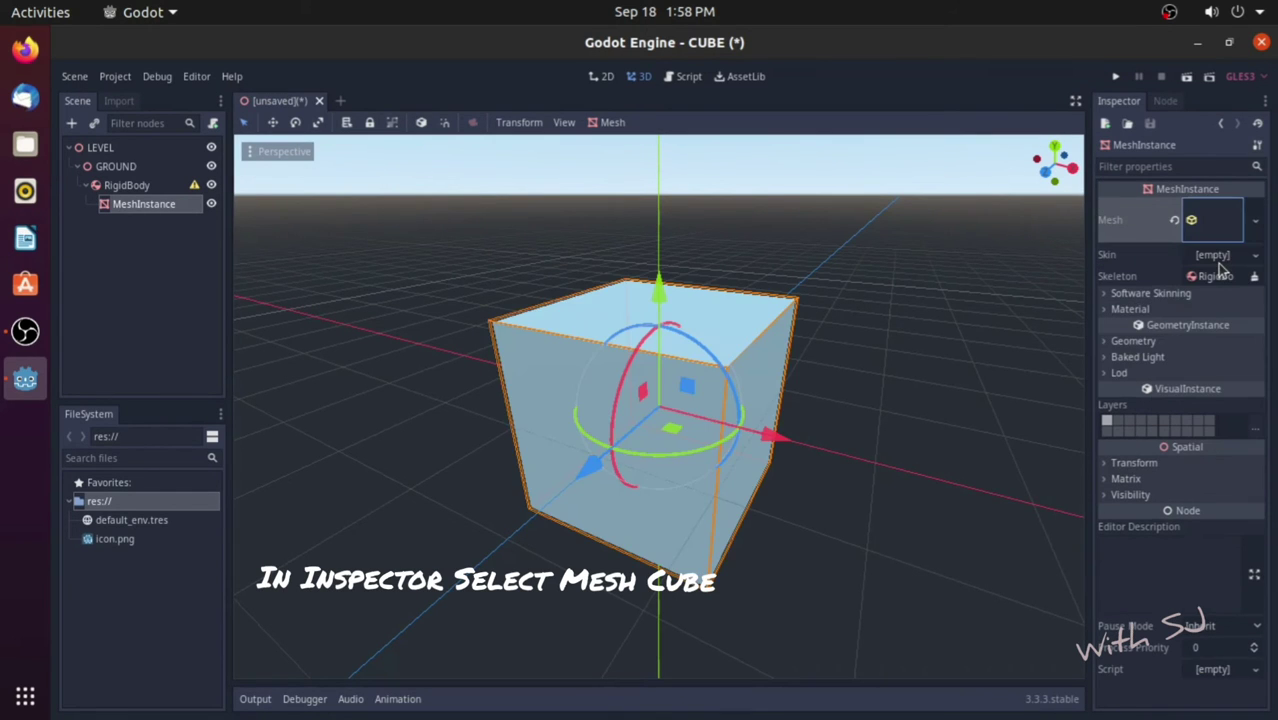
left_click(160, 188)
left_click(77, 124)
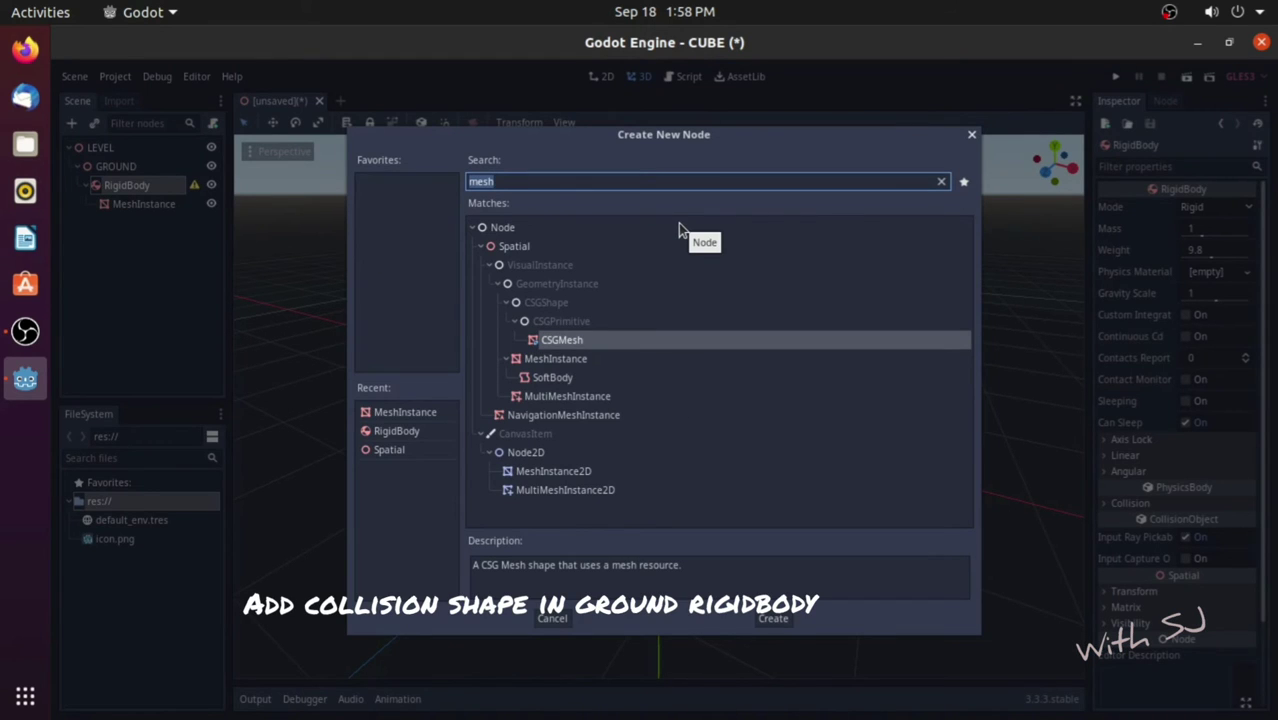
Add a CollisionShape under the RigidBody and give it a New BoxShape.
type("col")
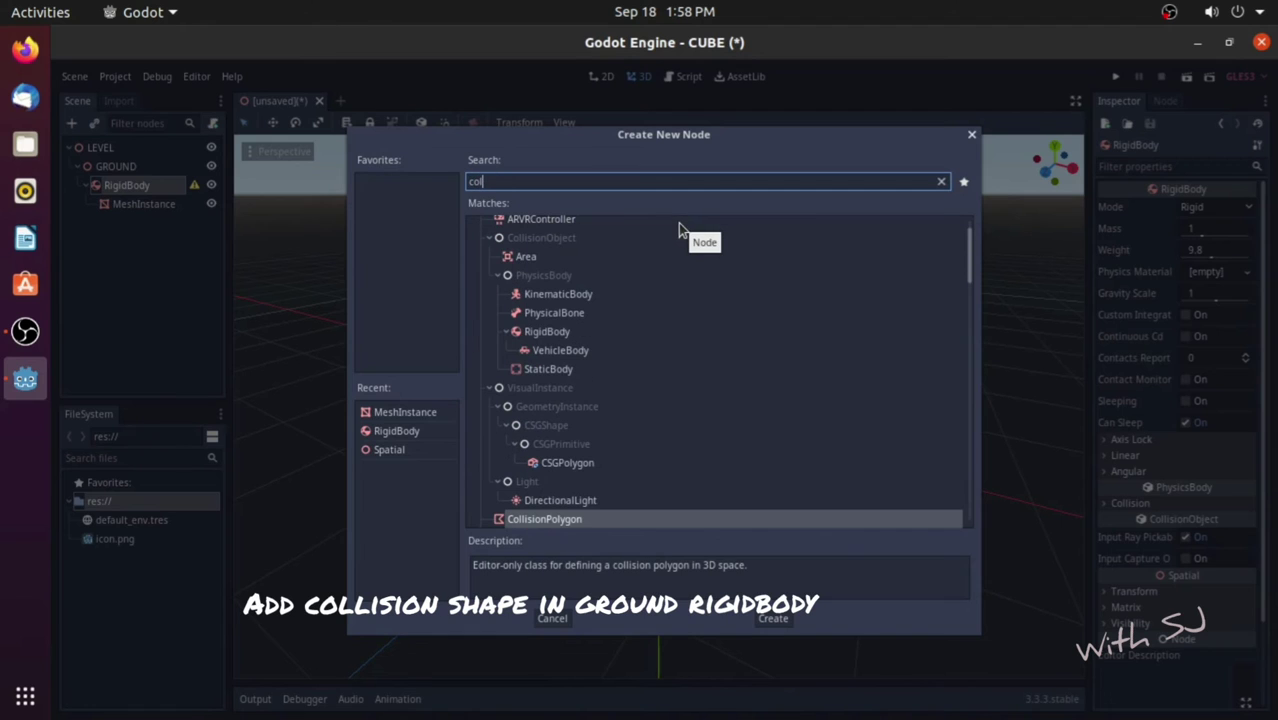
type("lis")
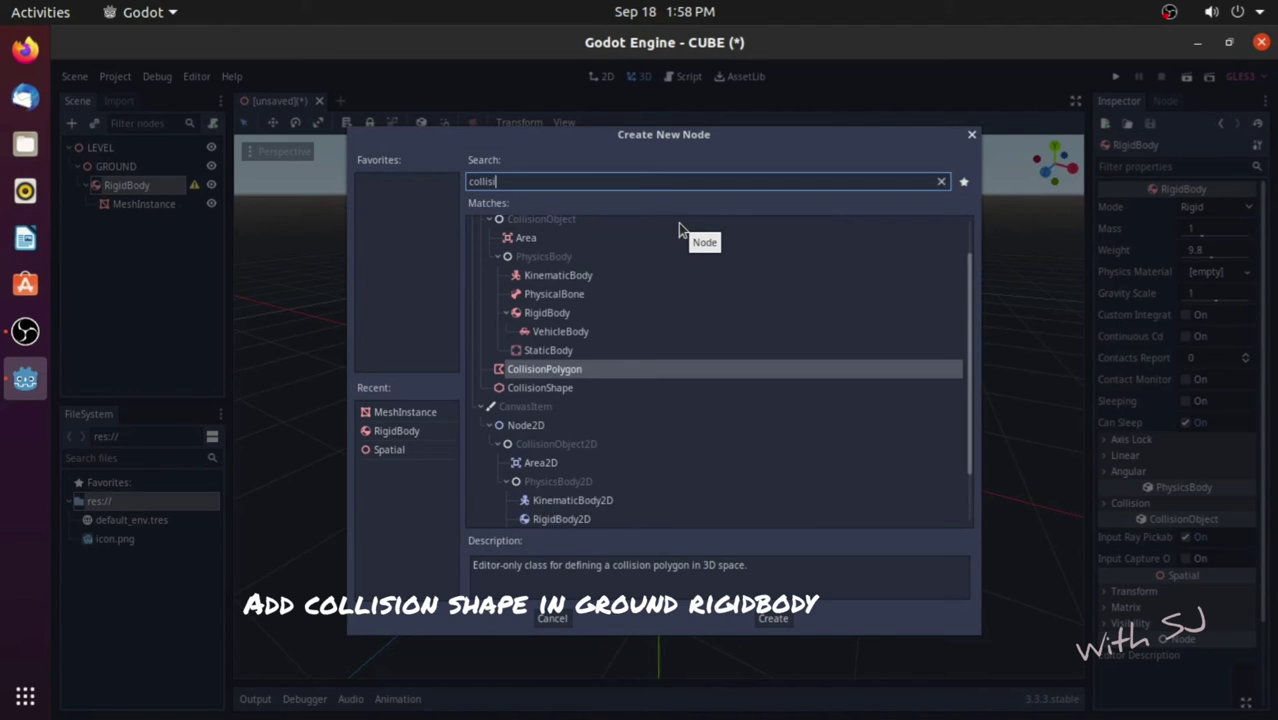
type("i")
left_click(536, 388)
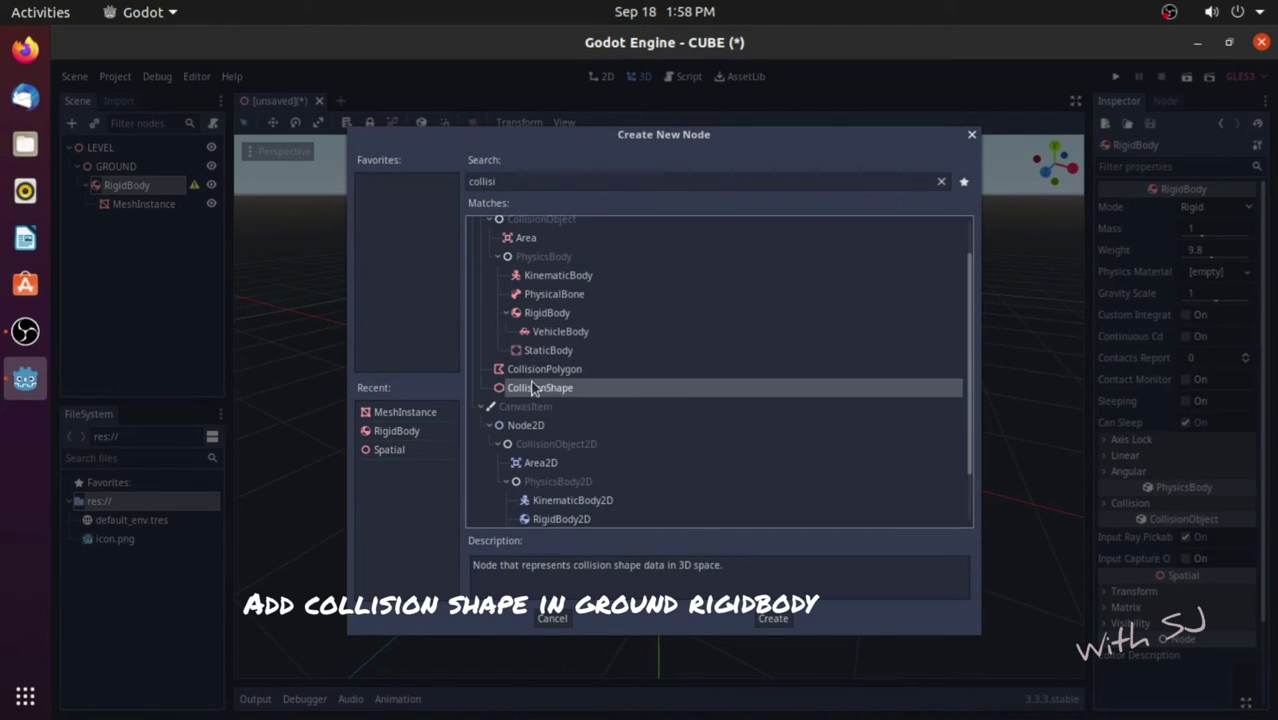
double_click(537, 388)
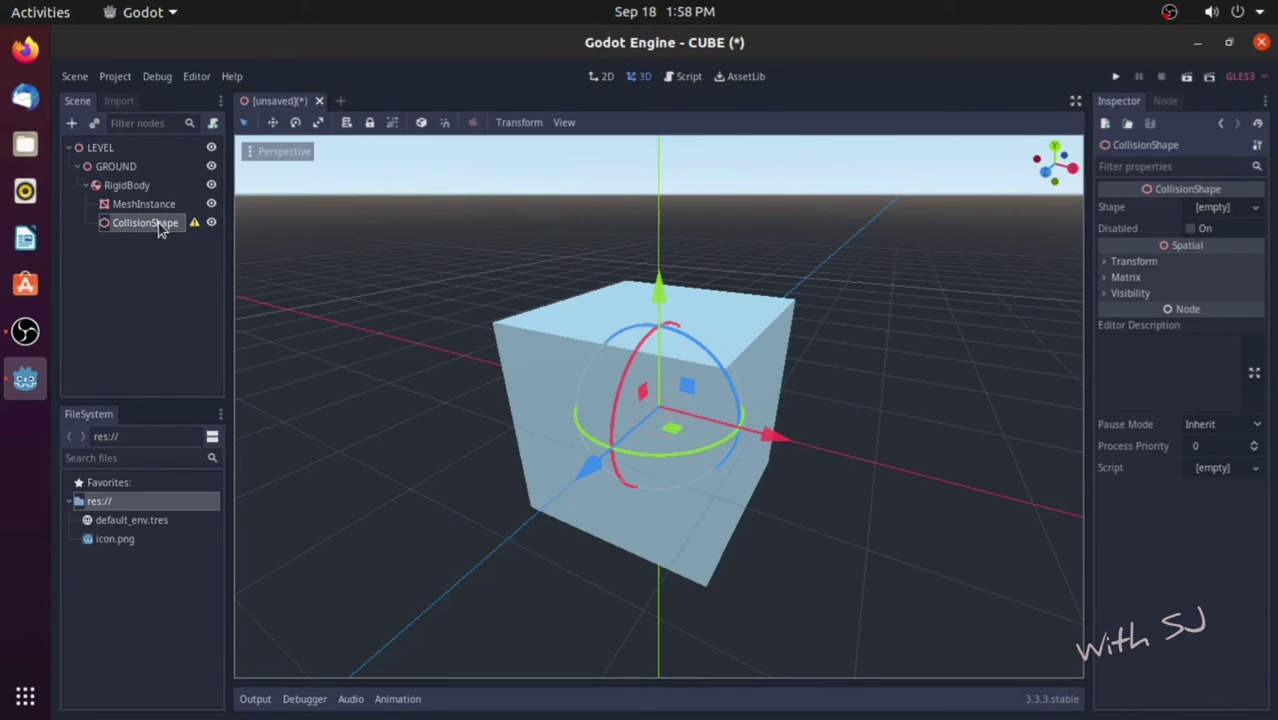
left_click(1238, 209)
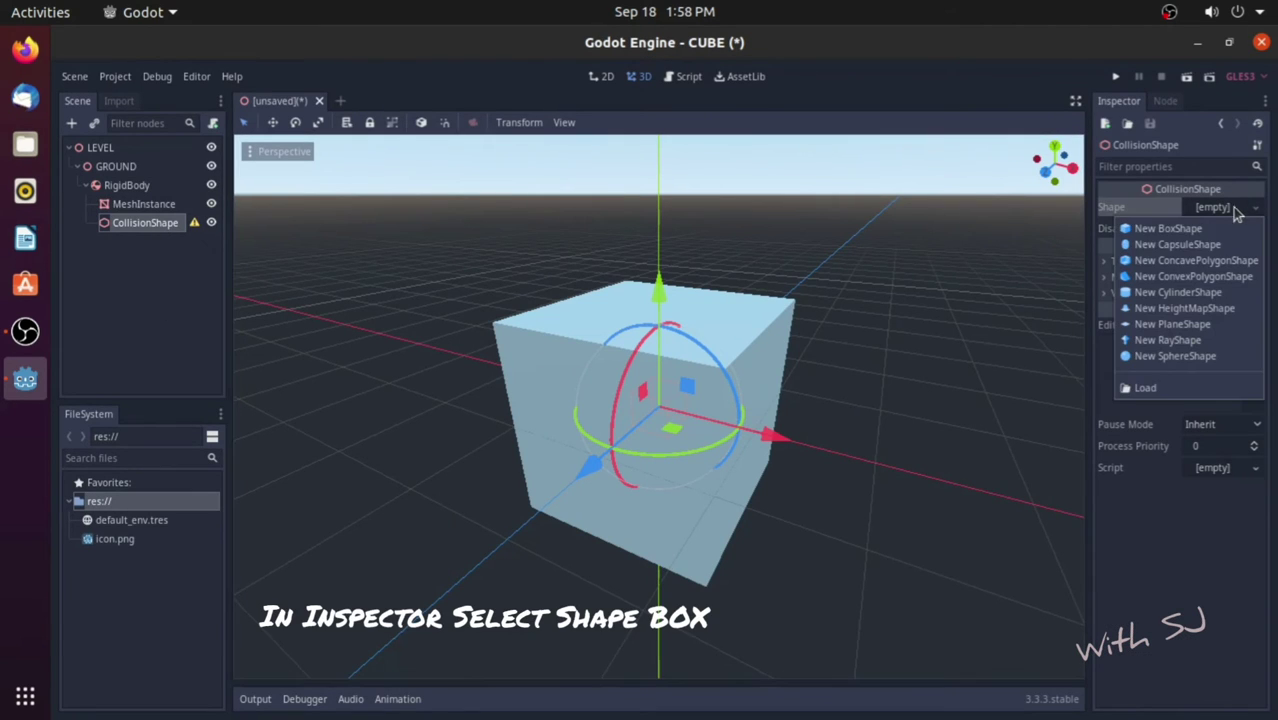
left_click(1198, 229)
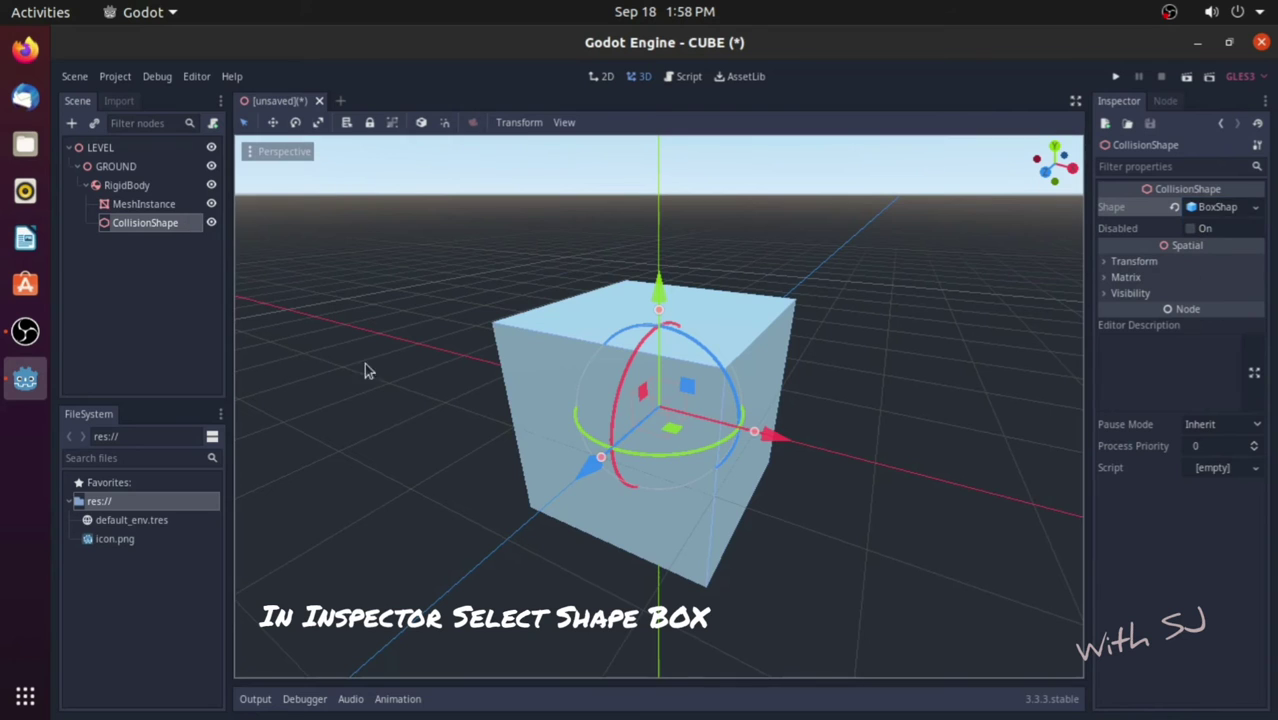
left_click(176, 205)
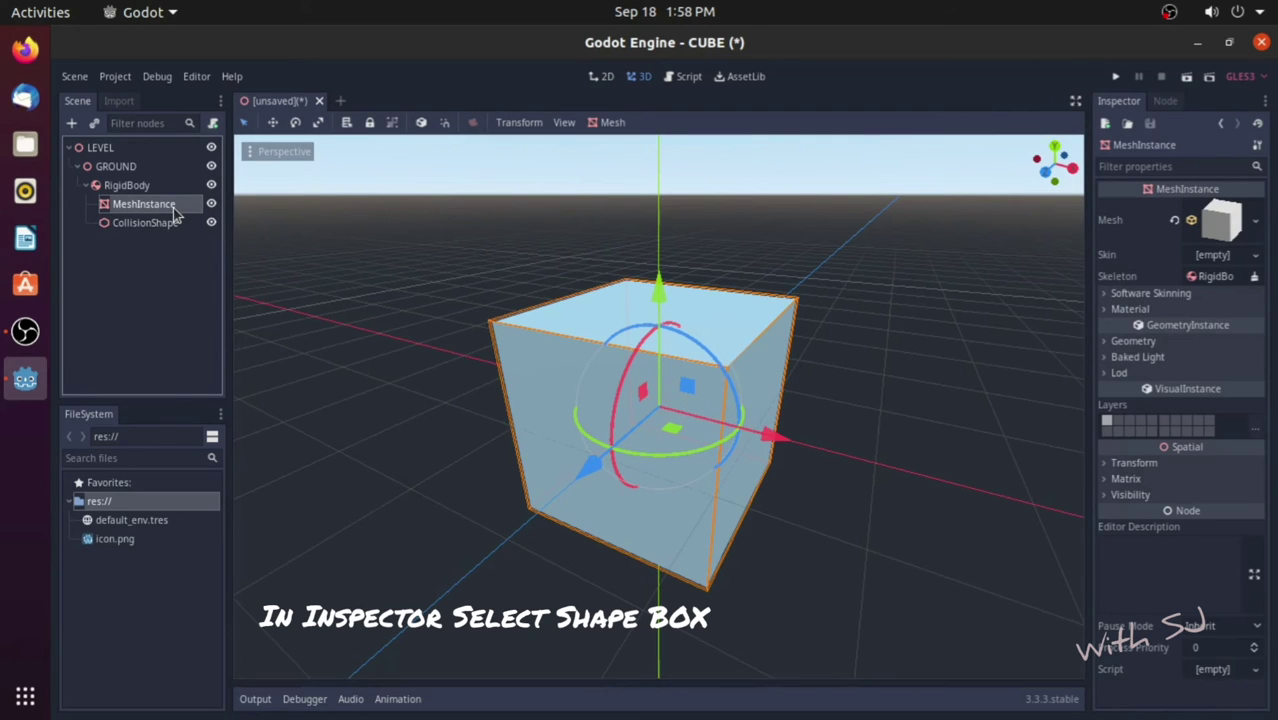
Set the ground CubeMesh size to x 20, y 0.2, z 20 to form a slab.
left_click(1205, 222)
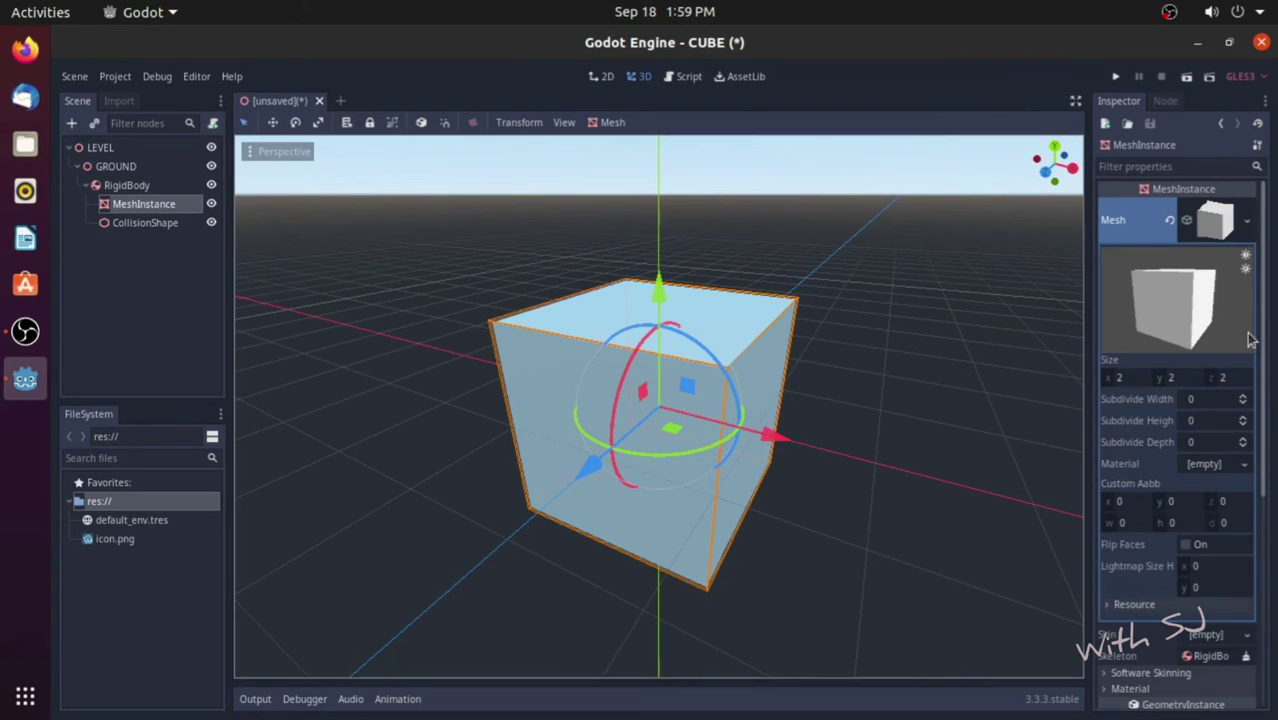
left_click(1137, 378)
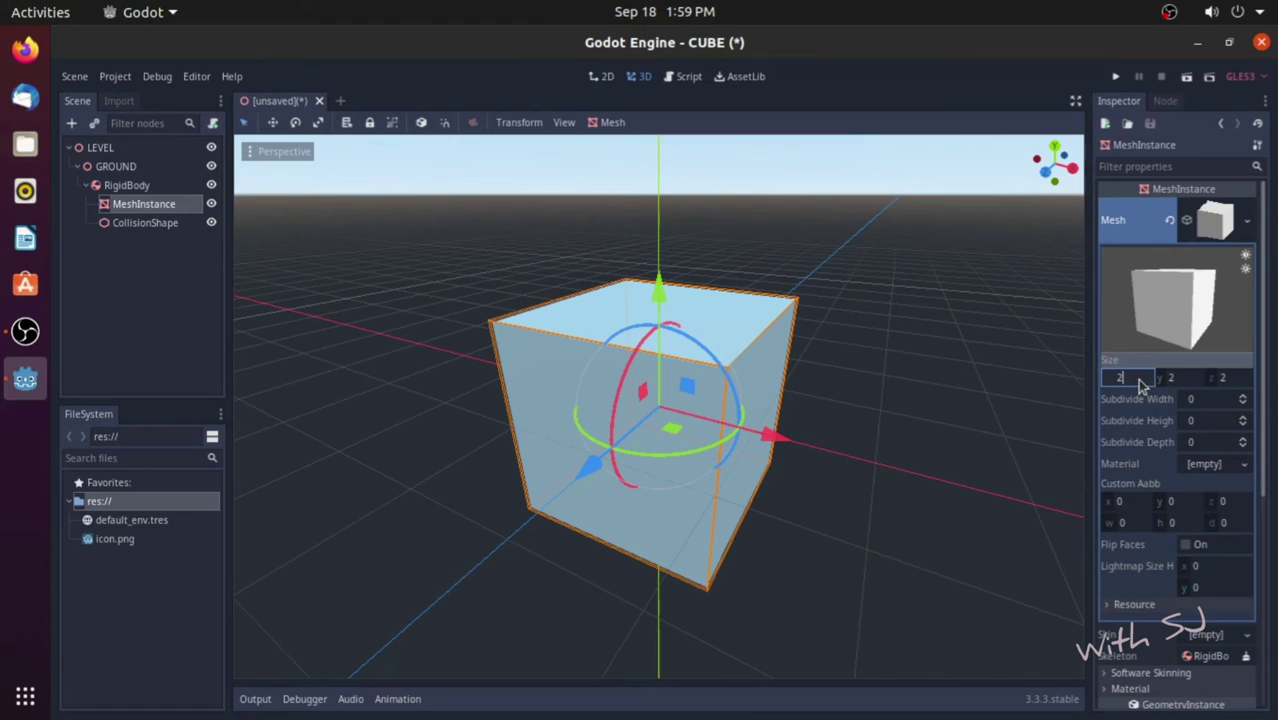
type("20")
left_click(1190, 385)
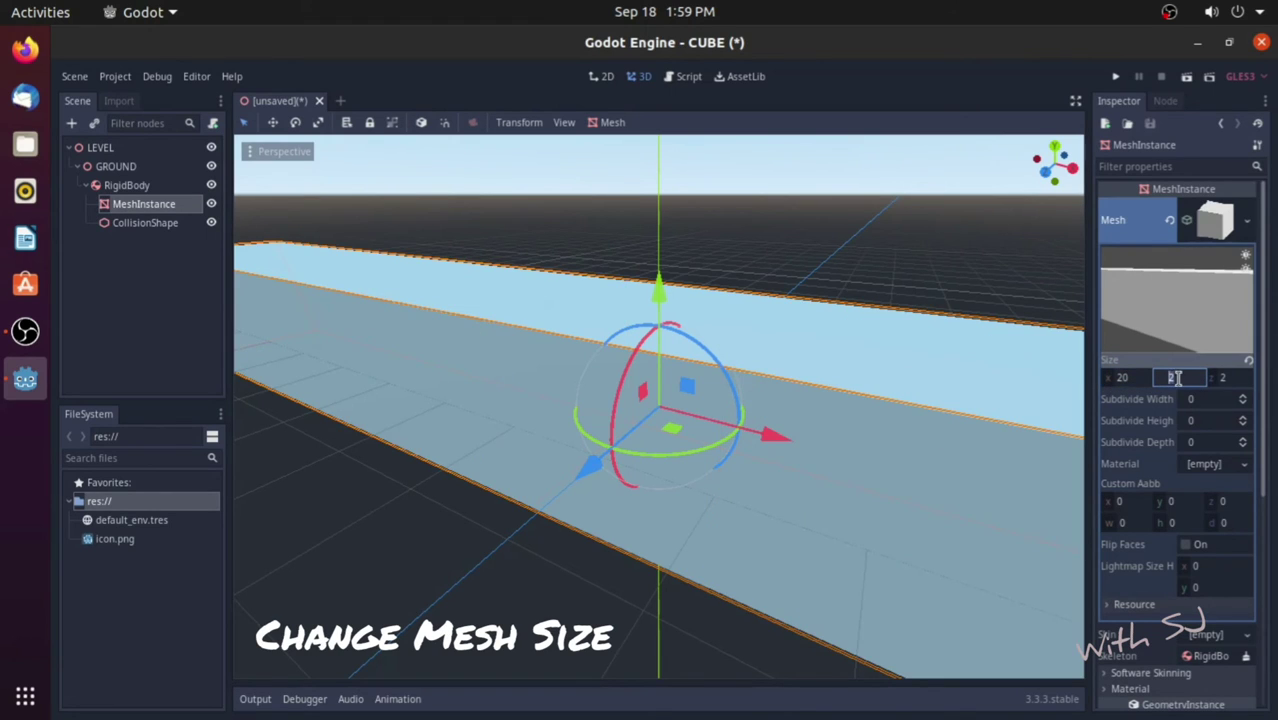
type("0.2")
left_click(1230, 379)
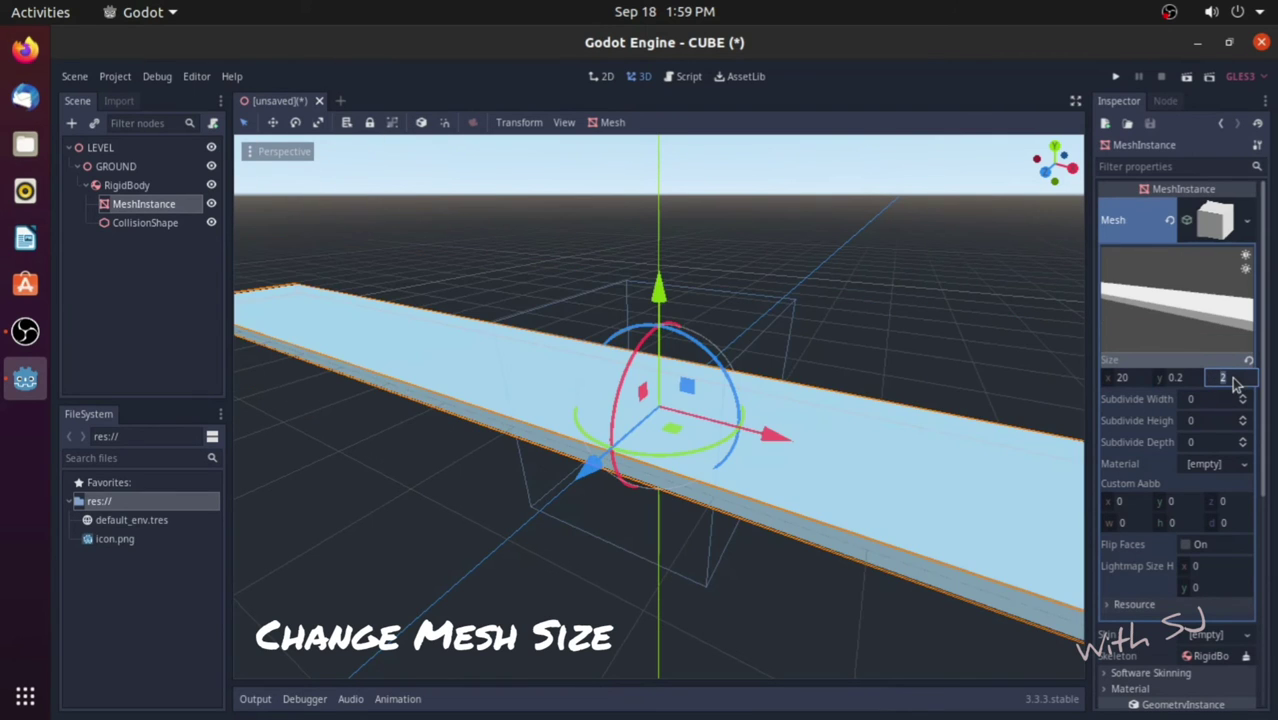
type("0")
key("Return")
scroll(647, 420, "down", 3)
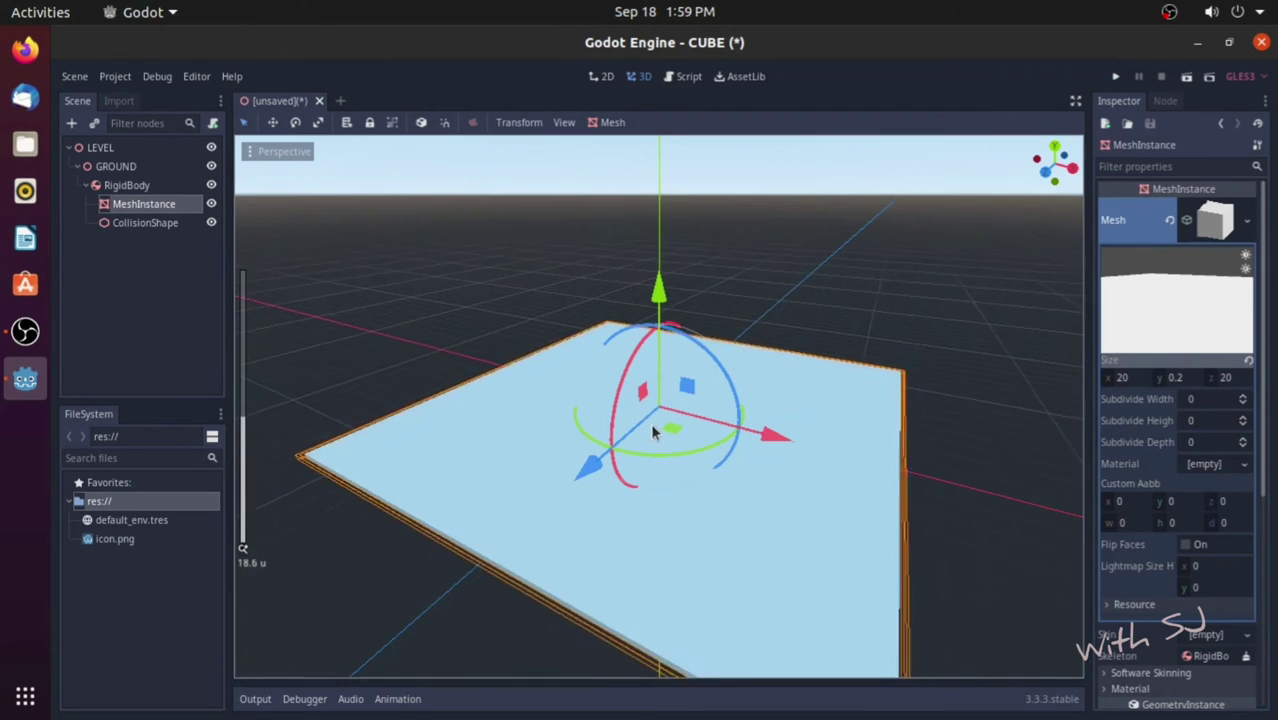
scroll(652, 432, "down", 2)
left_click_drag(858, 520, 910, 428)
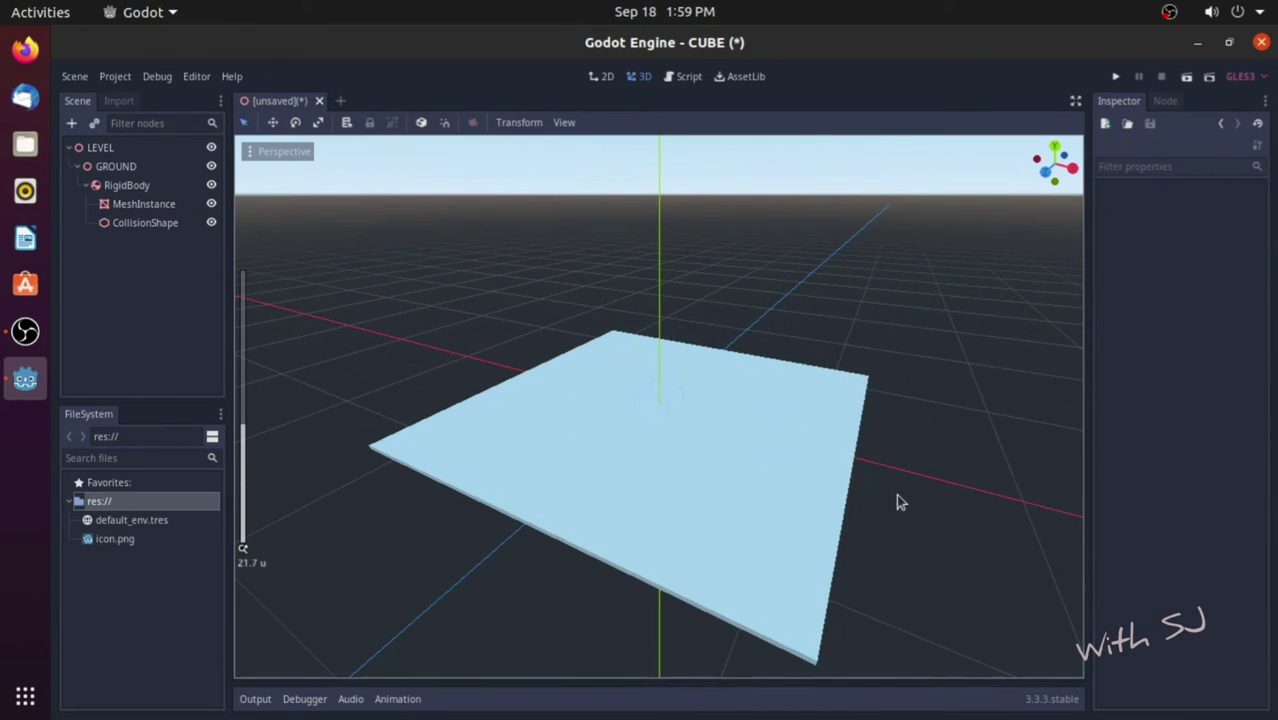
right_click_drag(896, 493, 880, 470)
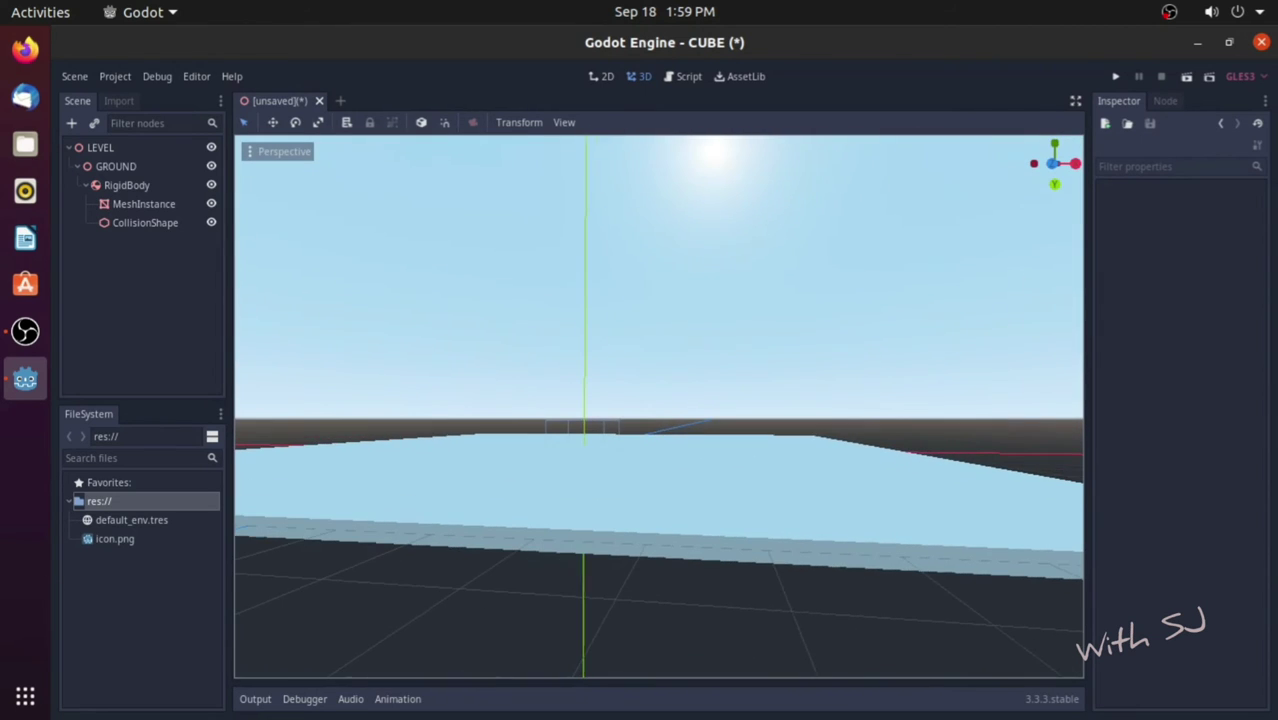
Set the ground CollisionShape's BoxShape extents to x 10, y 0.1, z 10.
left_click(132, 222)
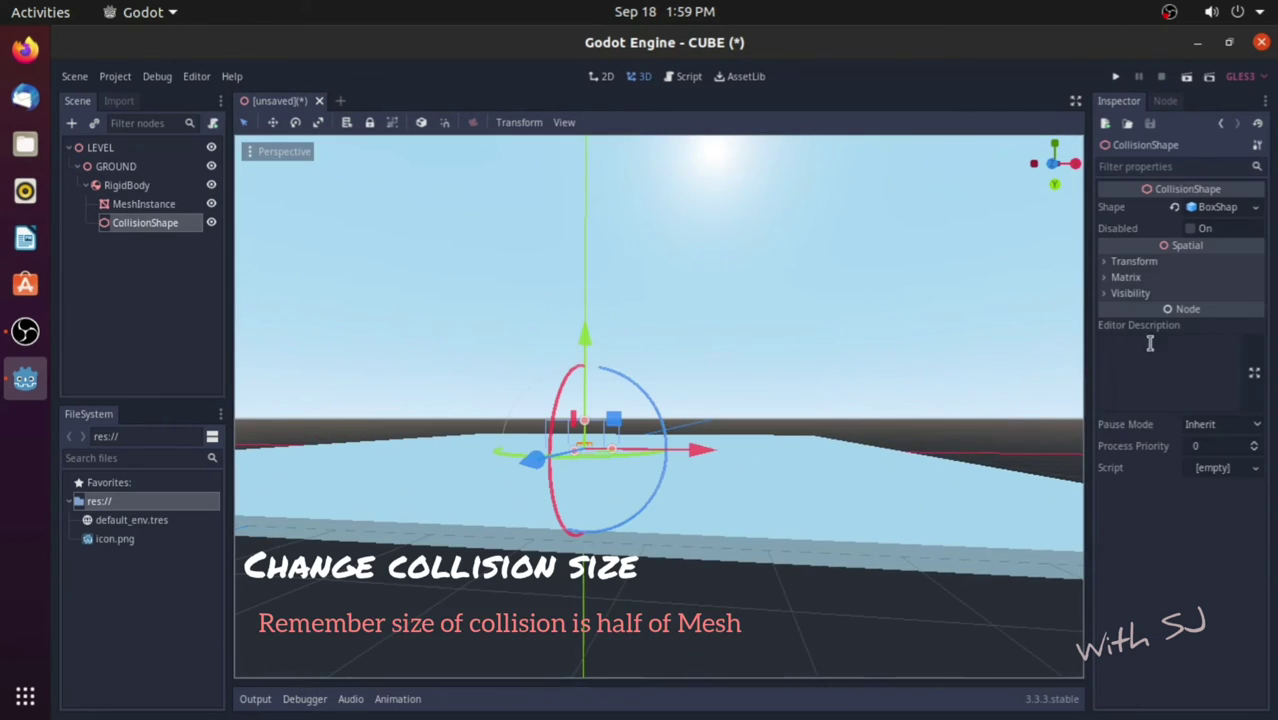
left_click(1210, 206)
left_click(1128, 246)
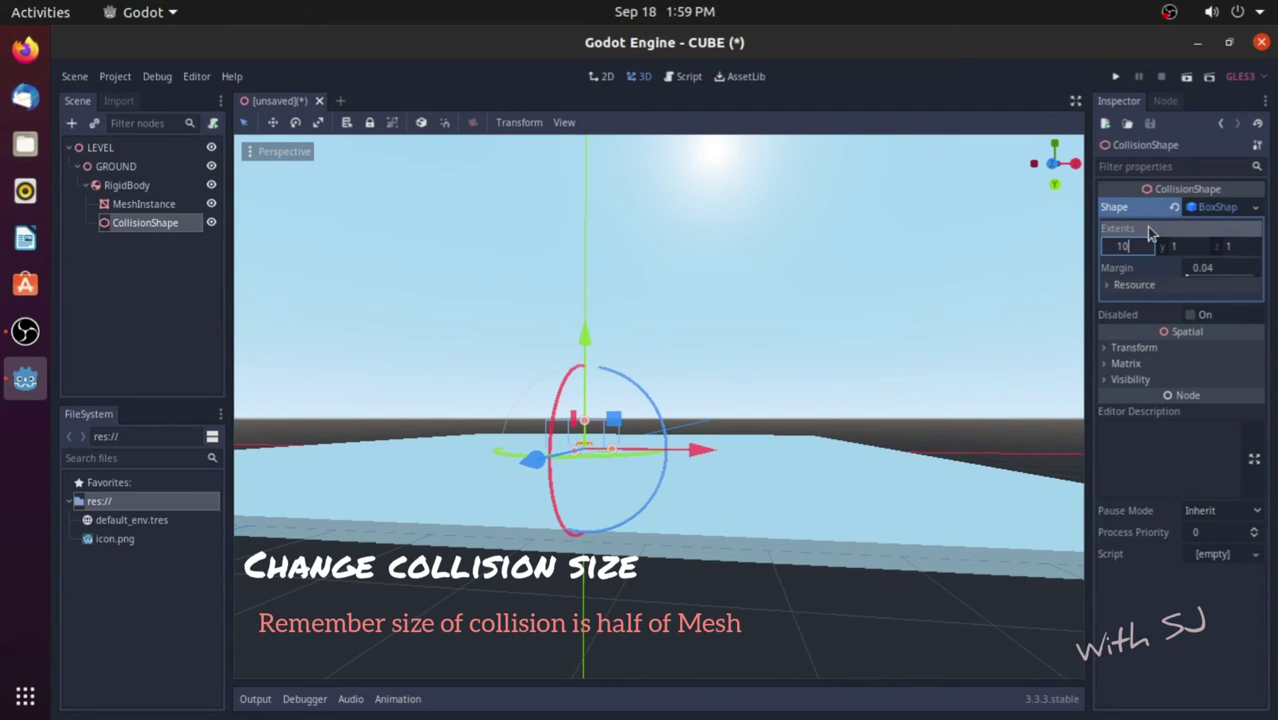
key("Return")
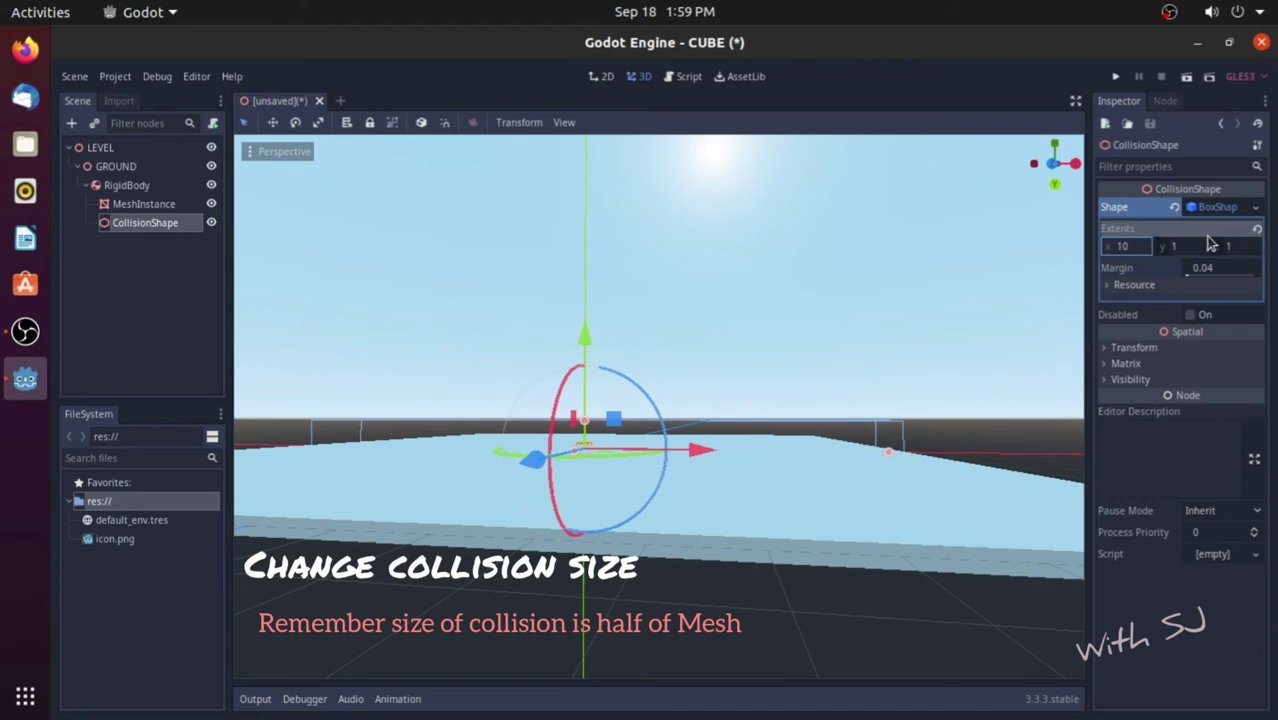
left_click(1205, 248)
type(".1")
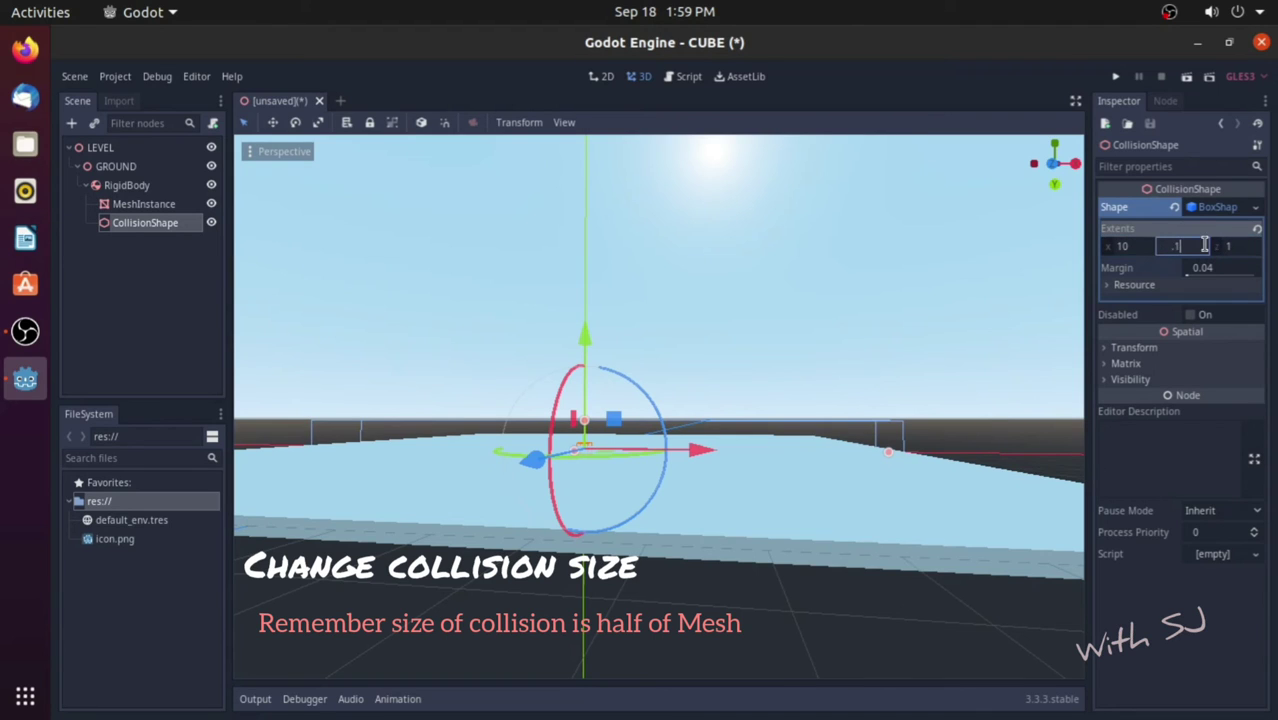
key("Return")
left_click(1233, 246)
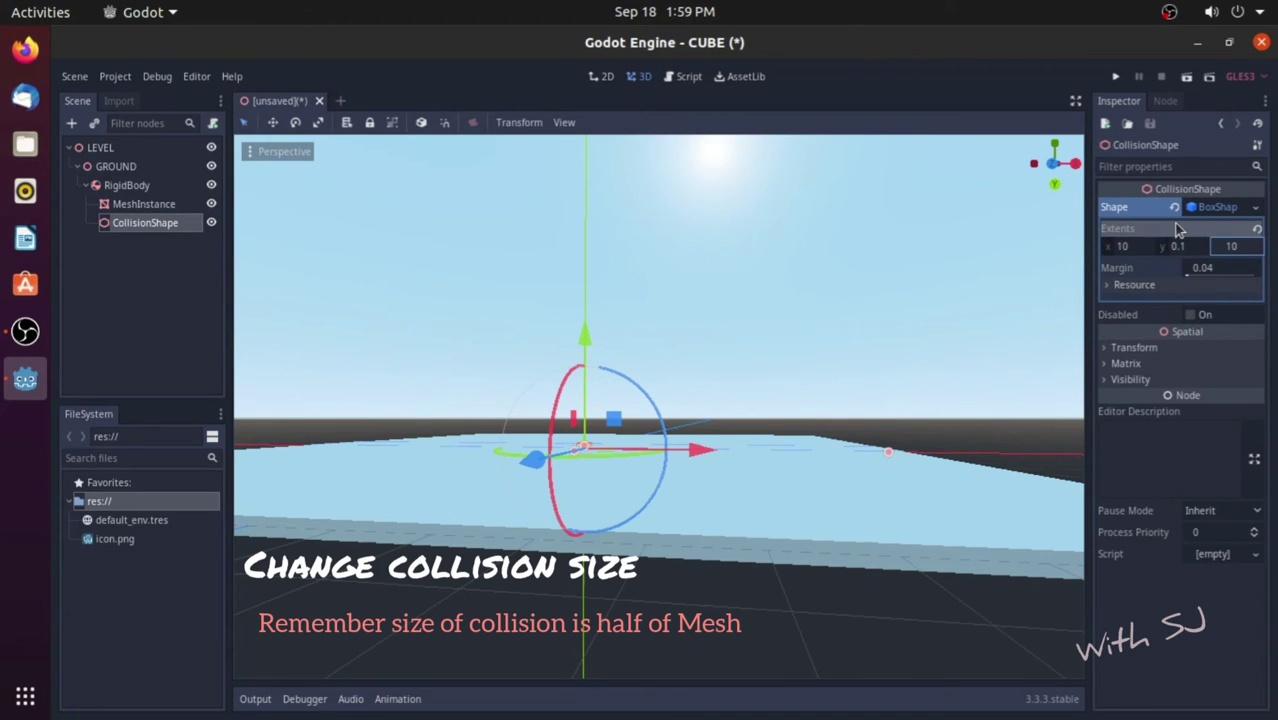
key("Return")
scroll(747, 552, "down", 2)
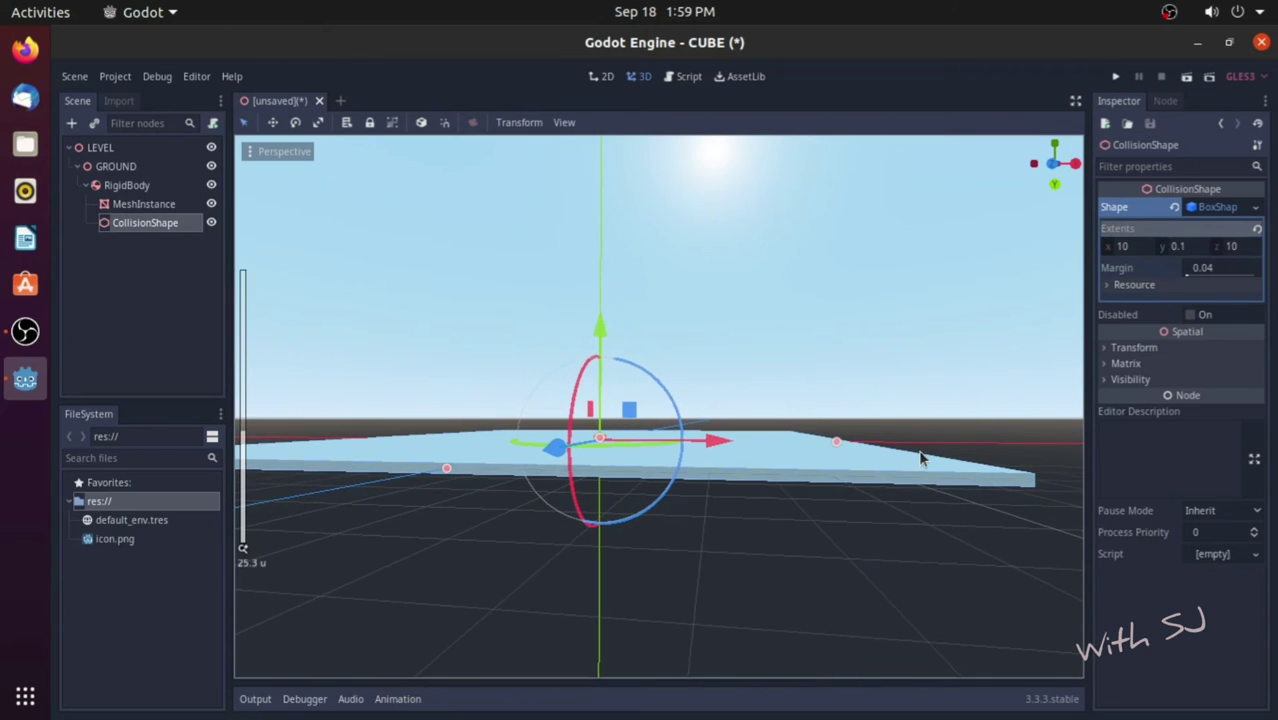
left_click_drag(920, 458, 922, 488)
Add a new Spatial node under LEVEL and rename it BOX.
right_click(924, 490)
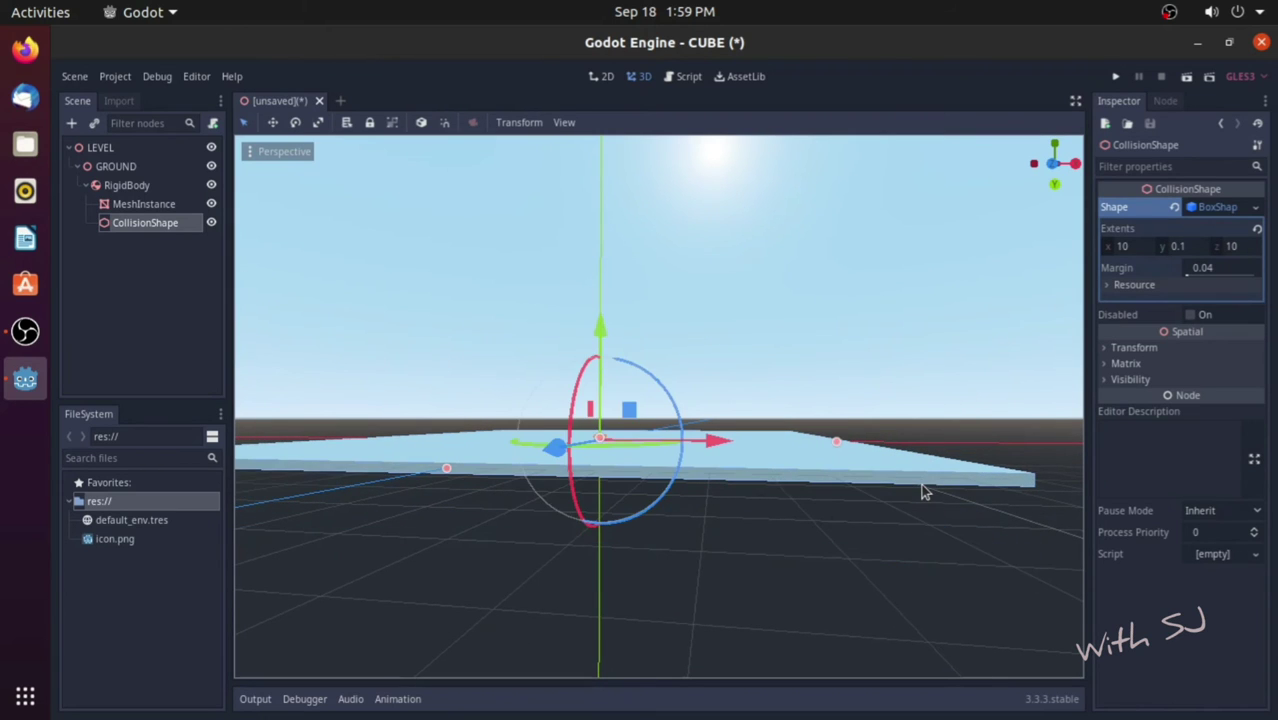
left_click(965, 545)
left_click(143, 203)
left_click(80, 166)
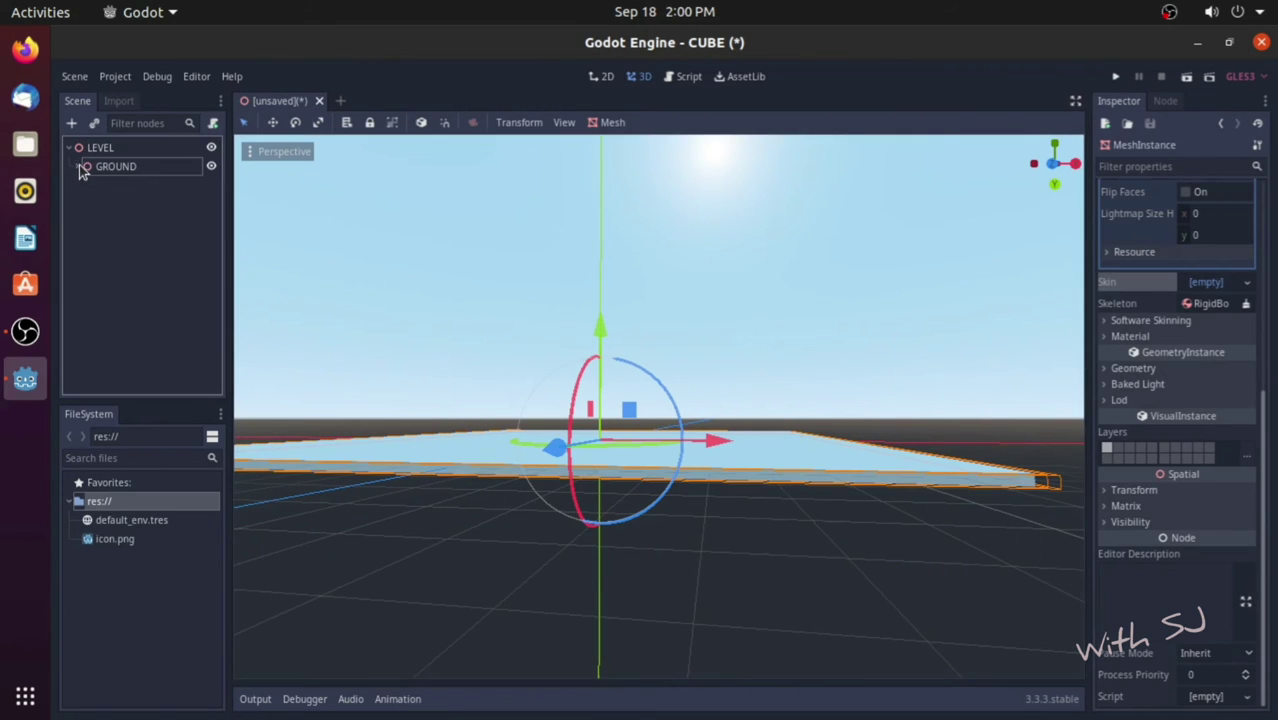
left_click(86, 148)
left_click(71, 123)
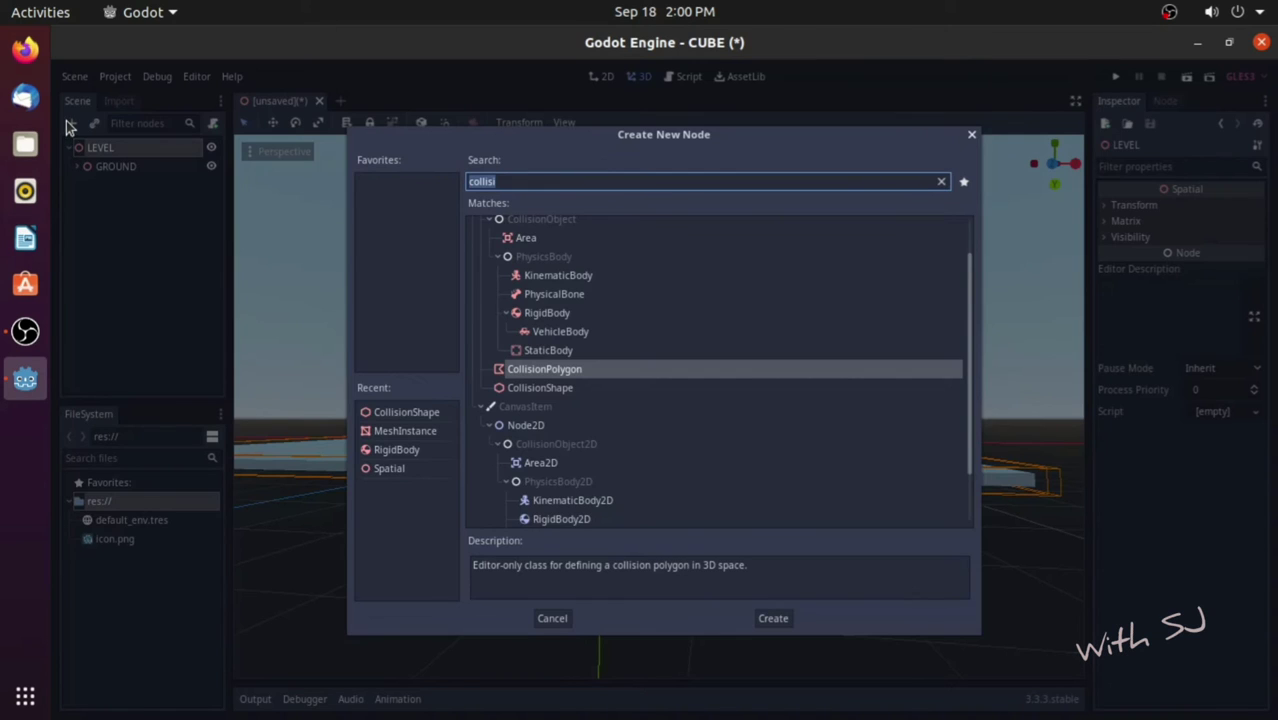
scroll(542, 294, "up", 2)
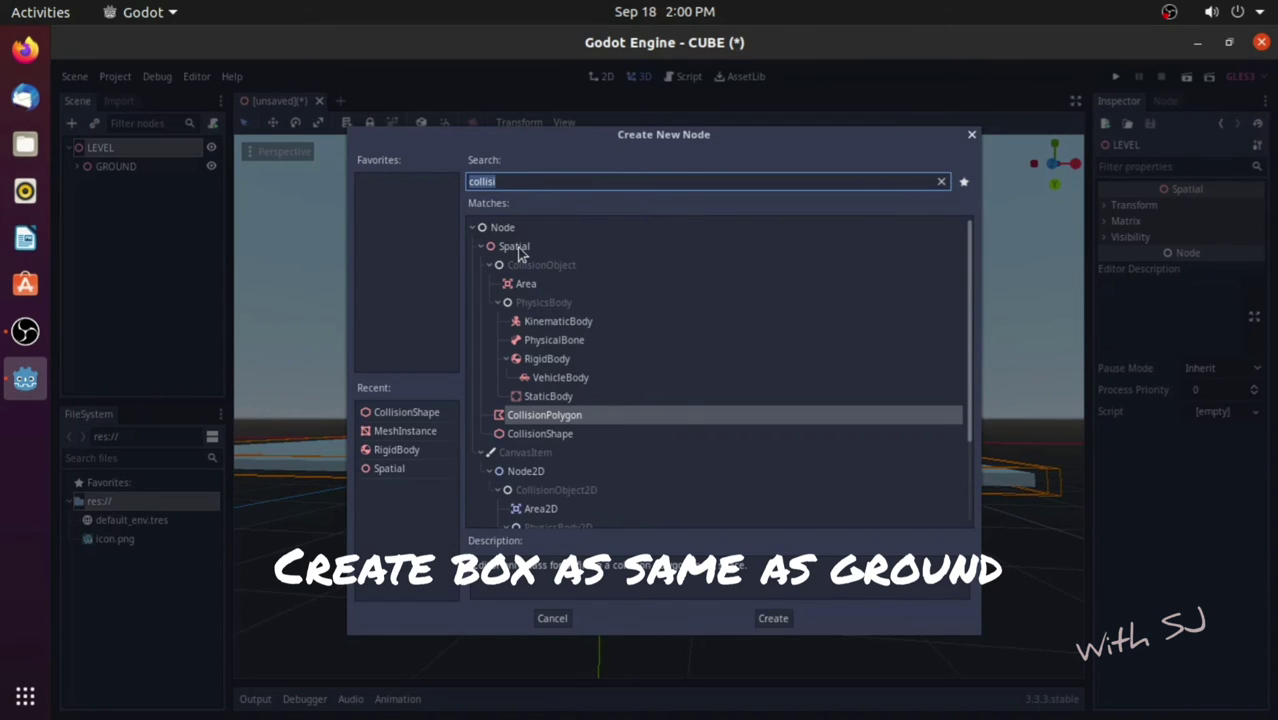
double_click(515, 247)
double_click(151, 190)
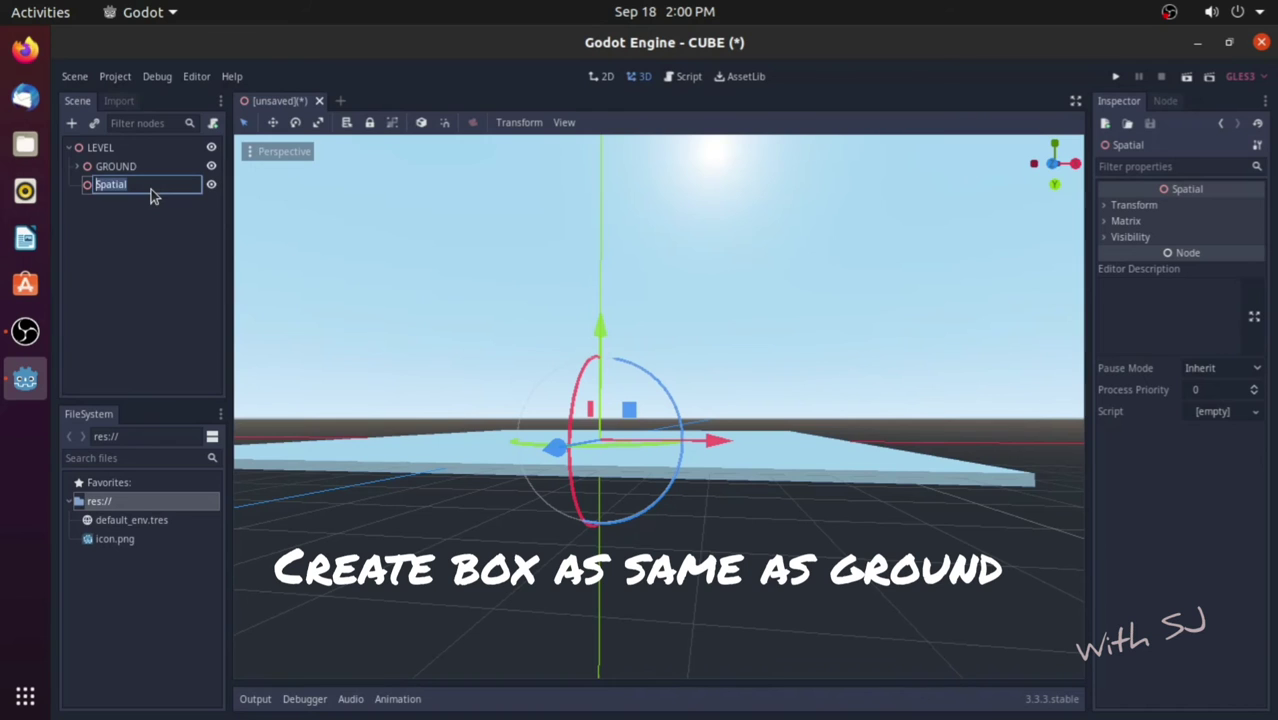
type("BOX")
key("Return")
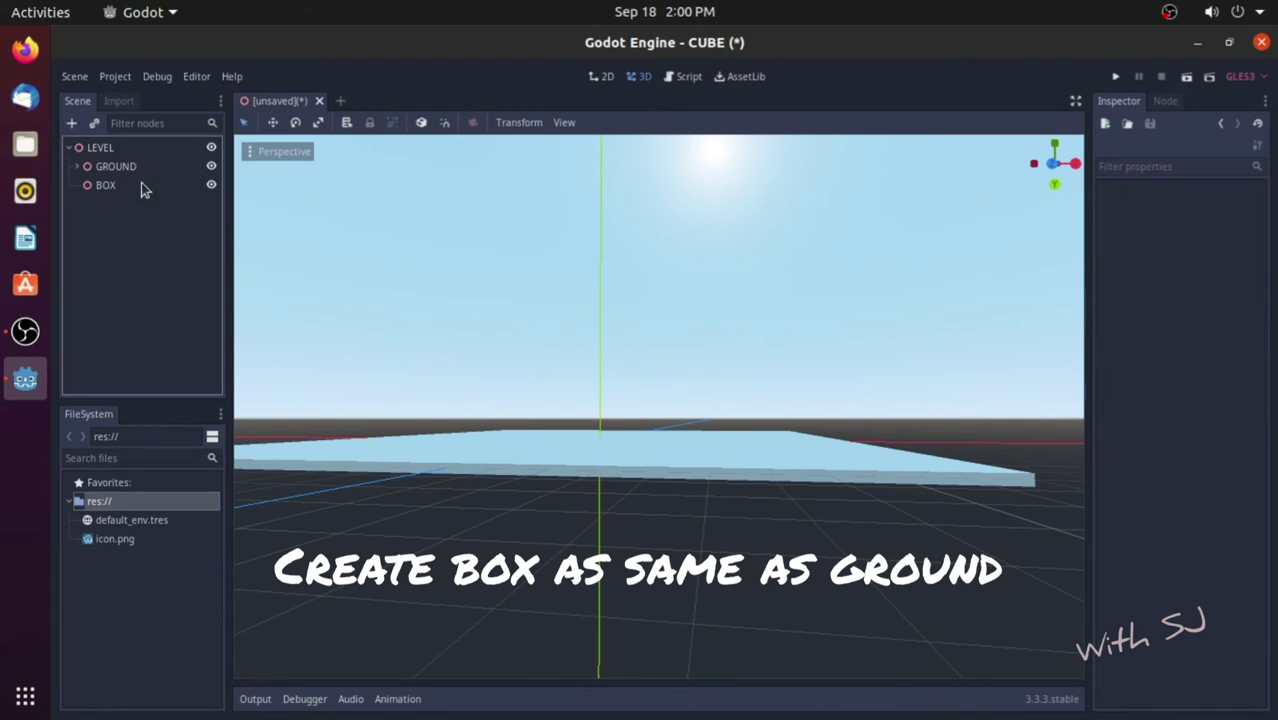
Add a RigidBody under BOX with CollisionShape and MeshInstance children.
left_click(143, 190)
left_click(71, 122)
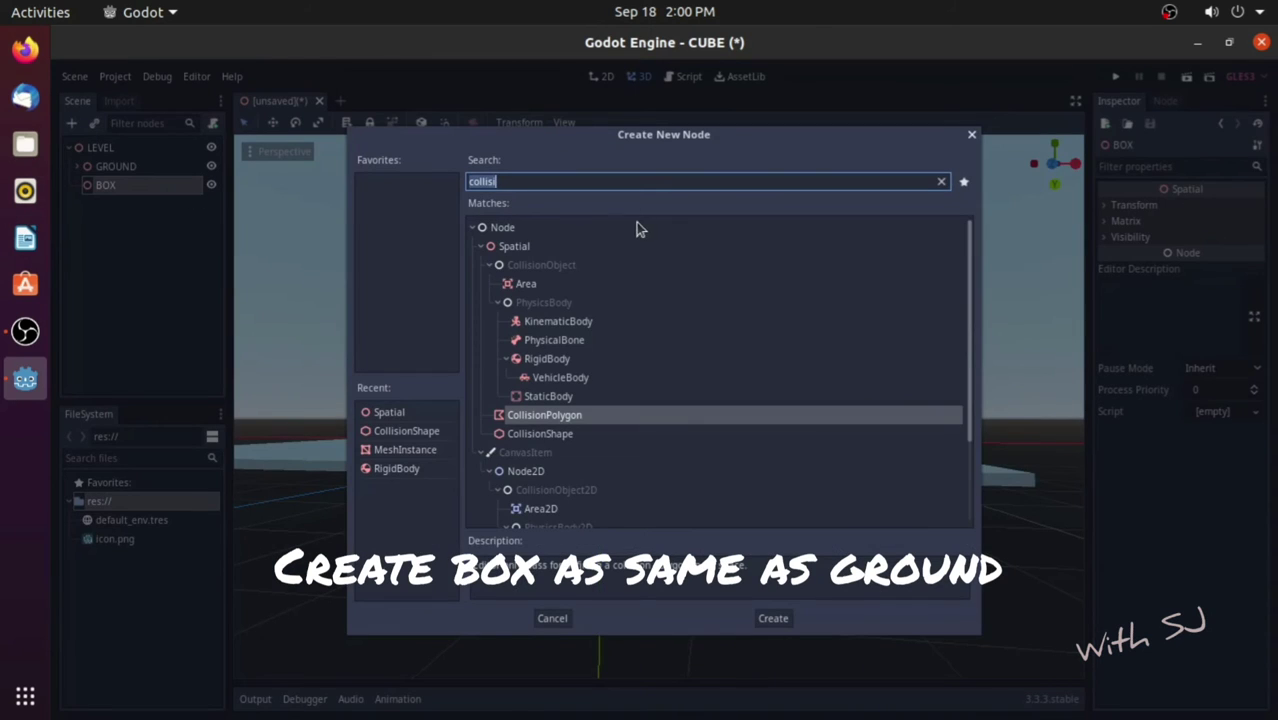
scroll(567, 437, "down", 3)
scroll(567, 437, "up", 2)
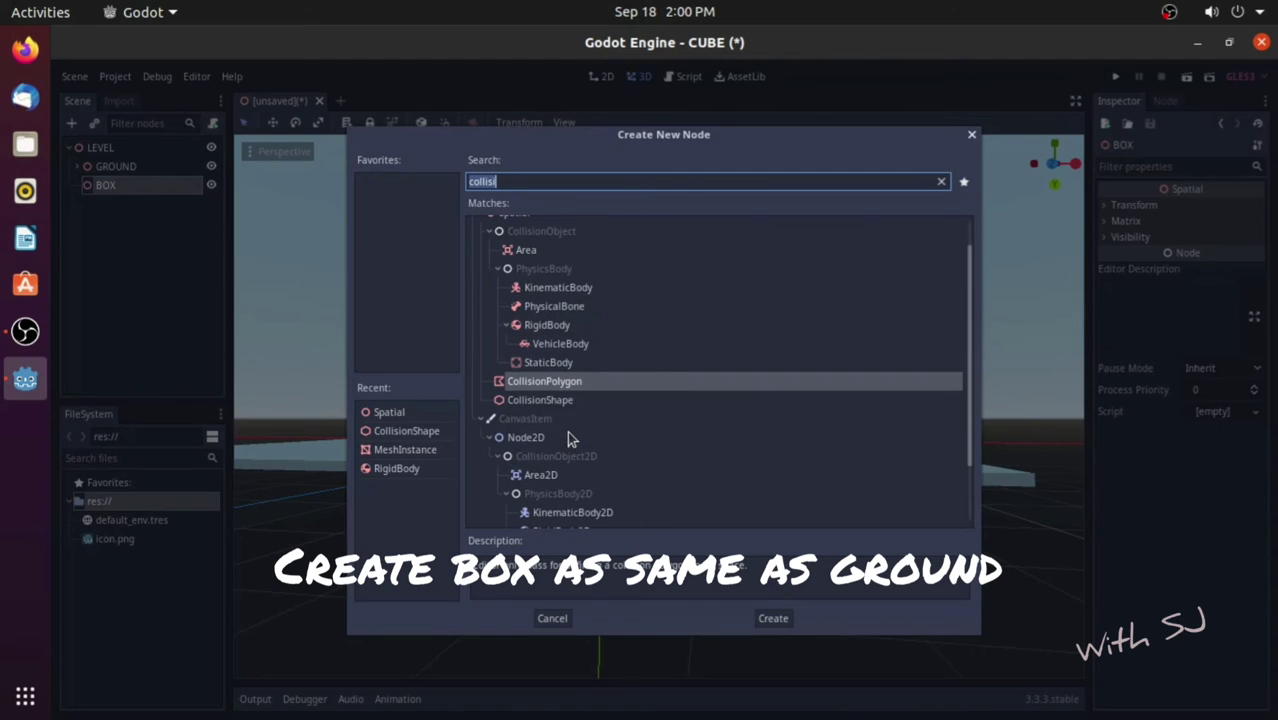
double_click(397, 468)
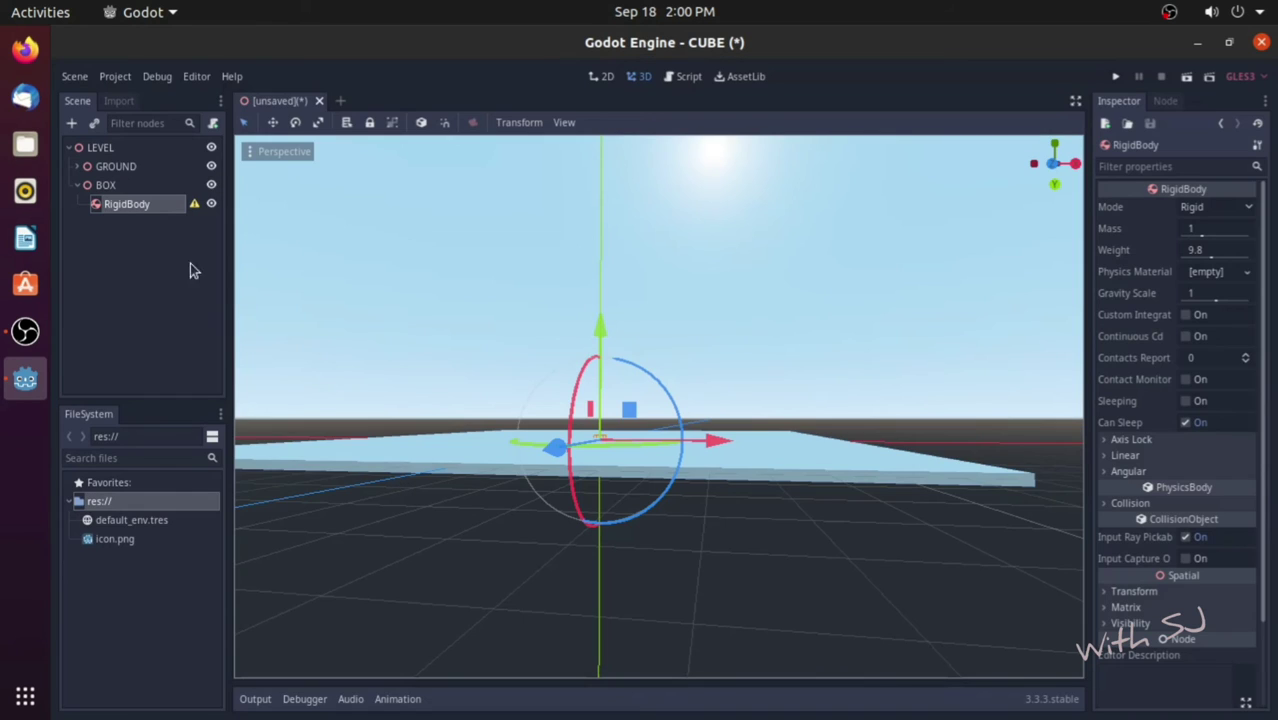
left_click(72, 122)
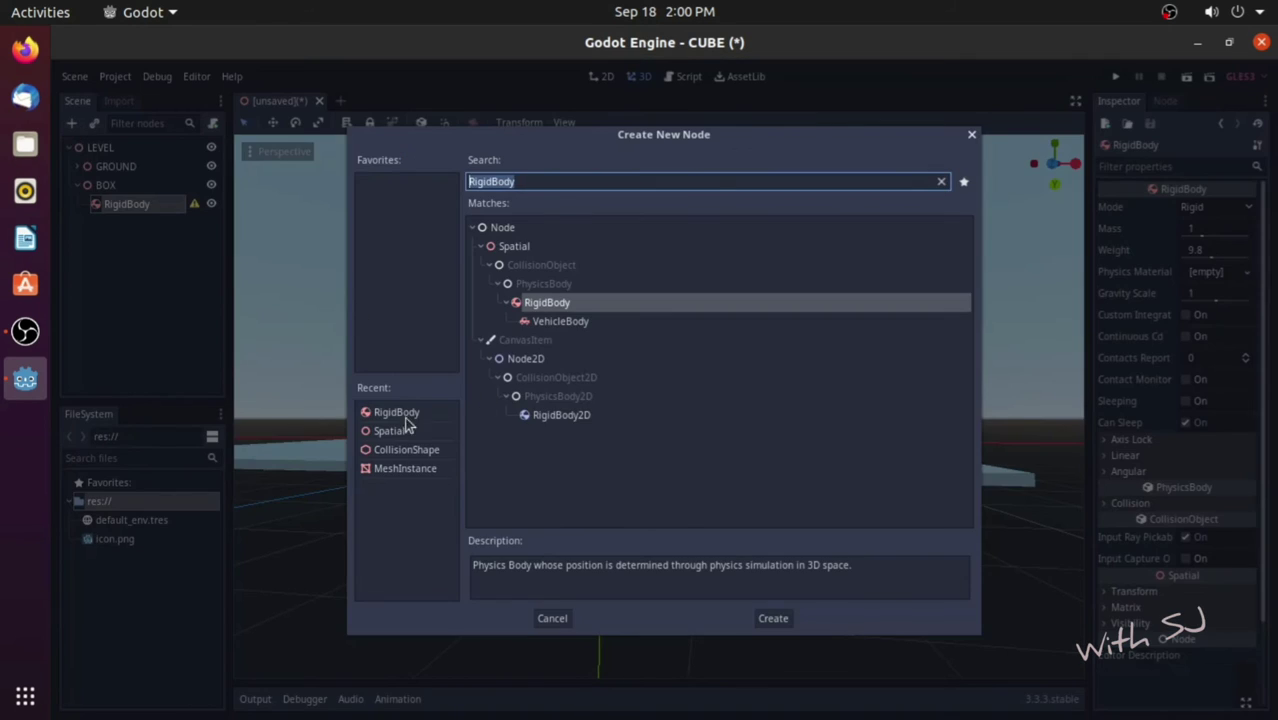
double_click(405, 450)
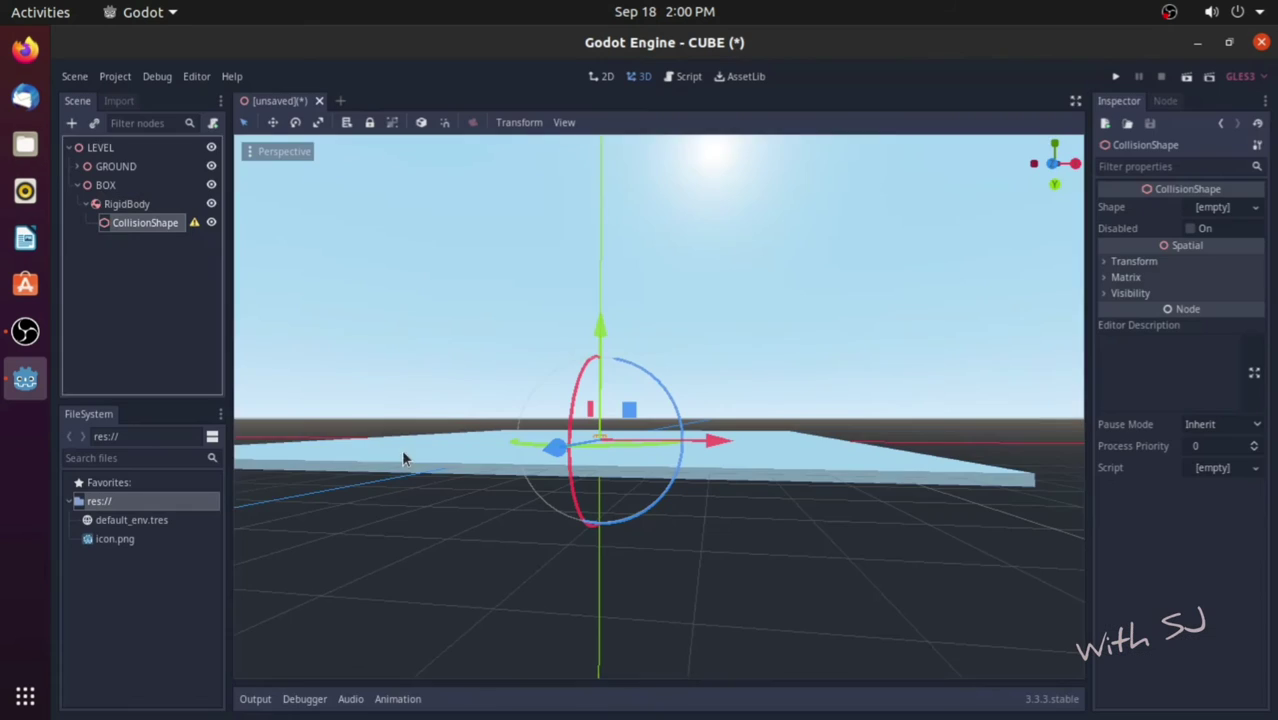
left_click(72, 124)
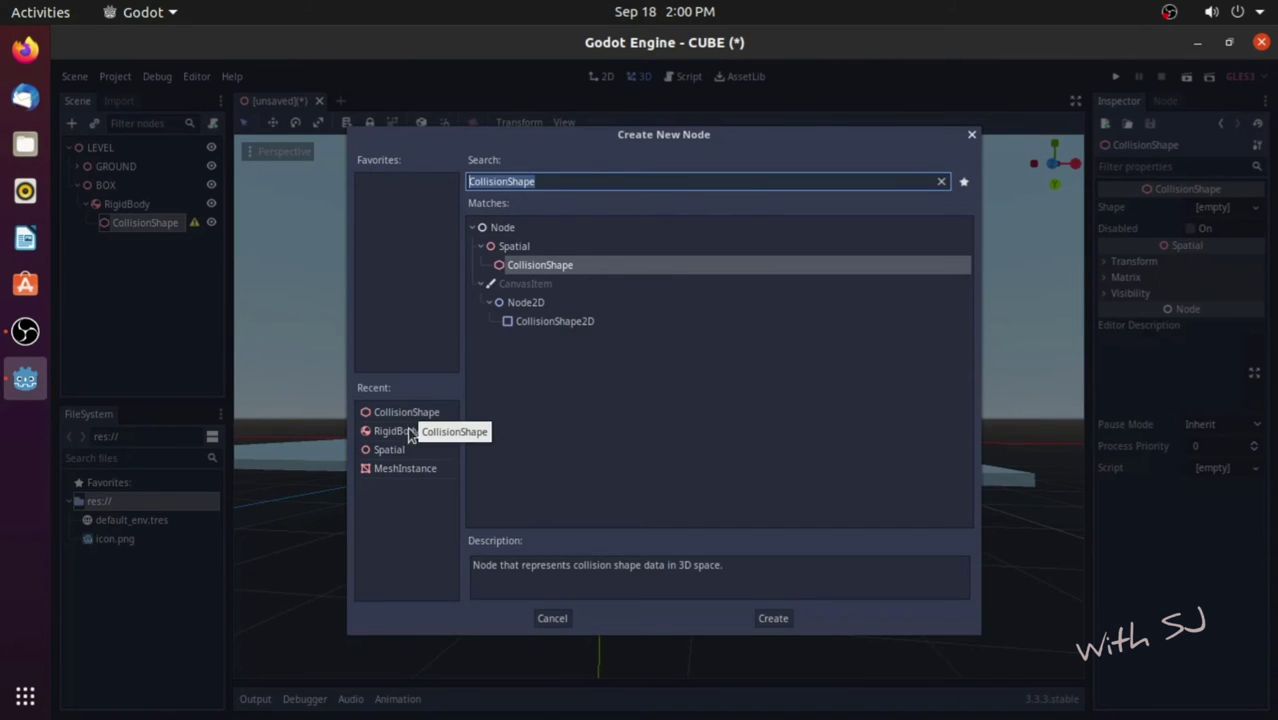
double_click(408, 467)
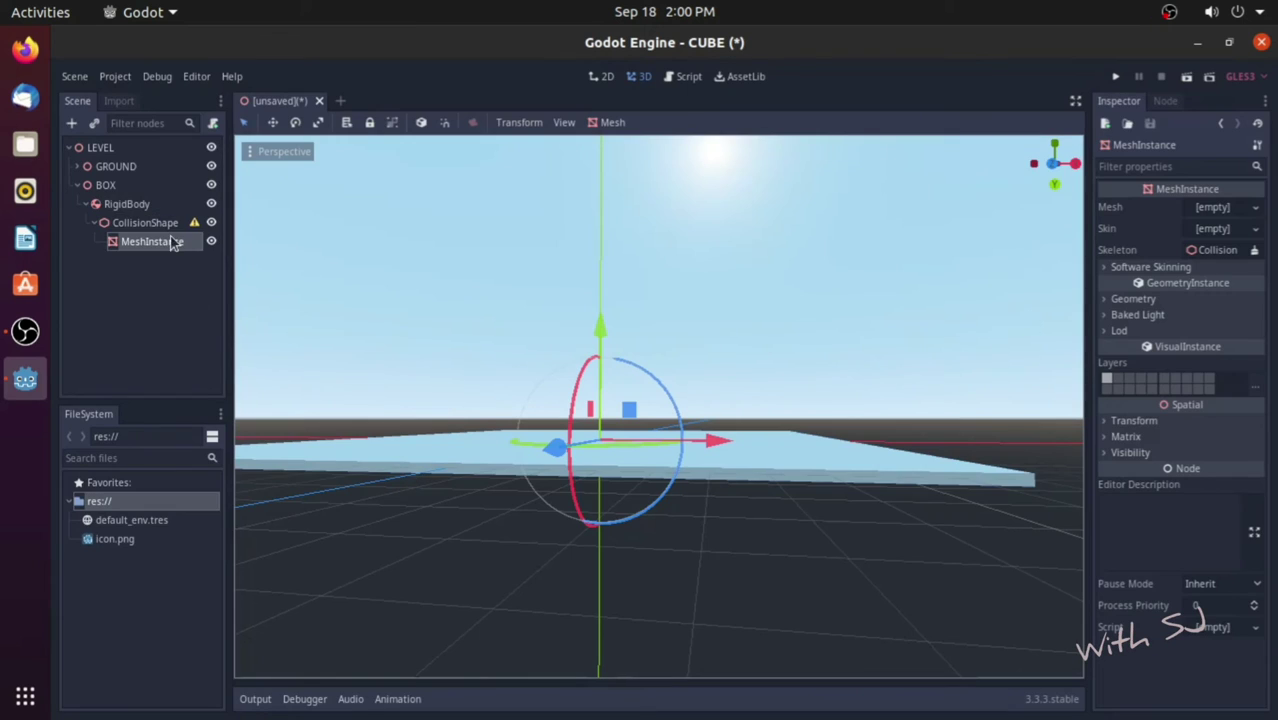
left_click_drag(160, 244, 146, 206)
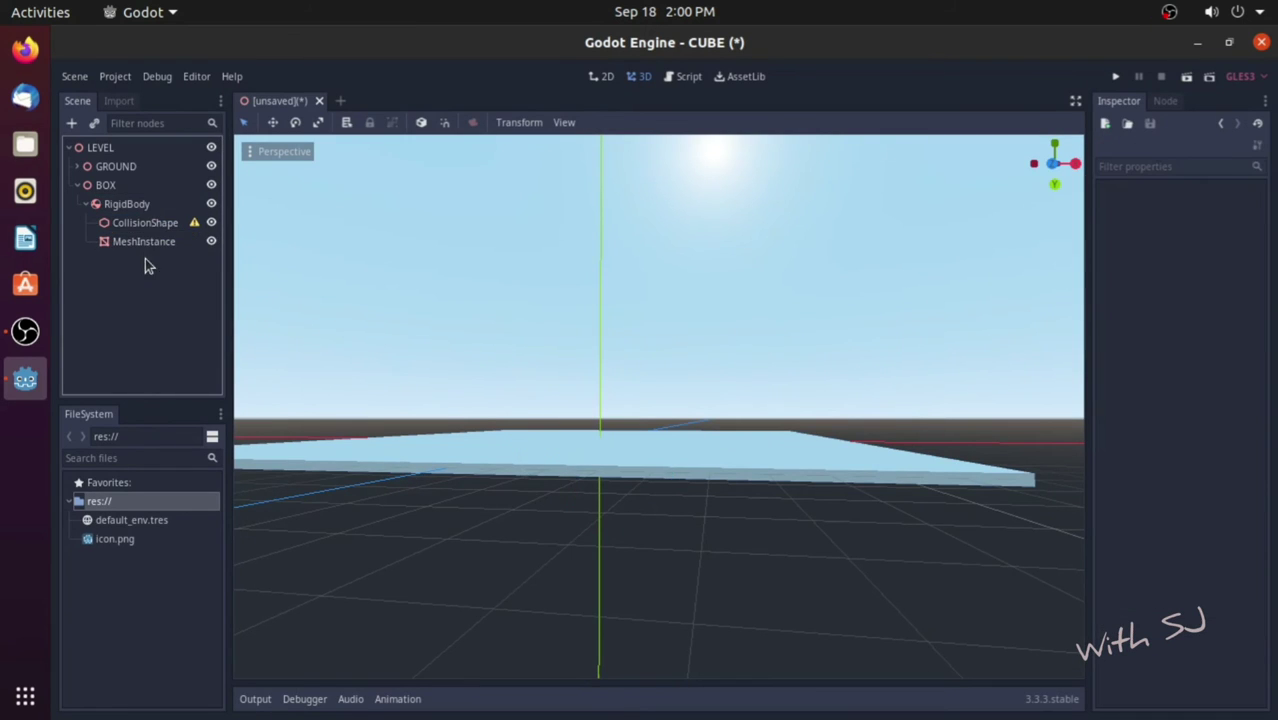
Give the BOX's CollisionShape a New BoxShape and its MeshInstance a New CubeMesh.
left_click(155, 226)
left_click(1215, 210)
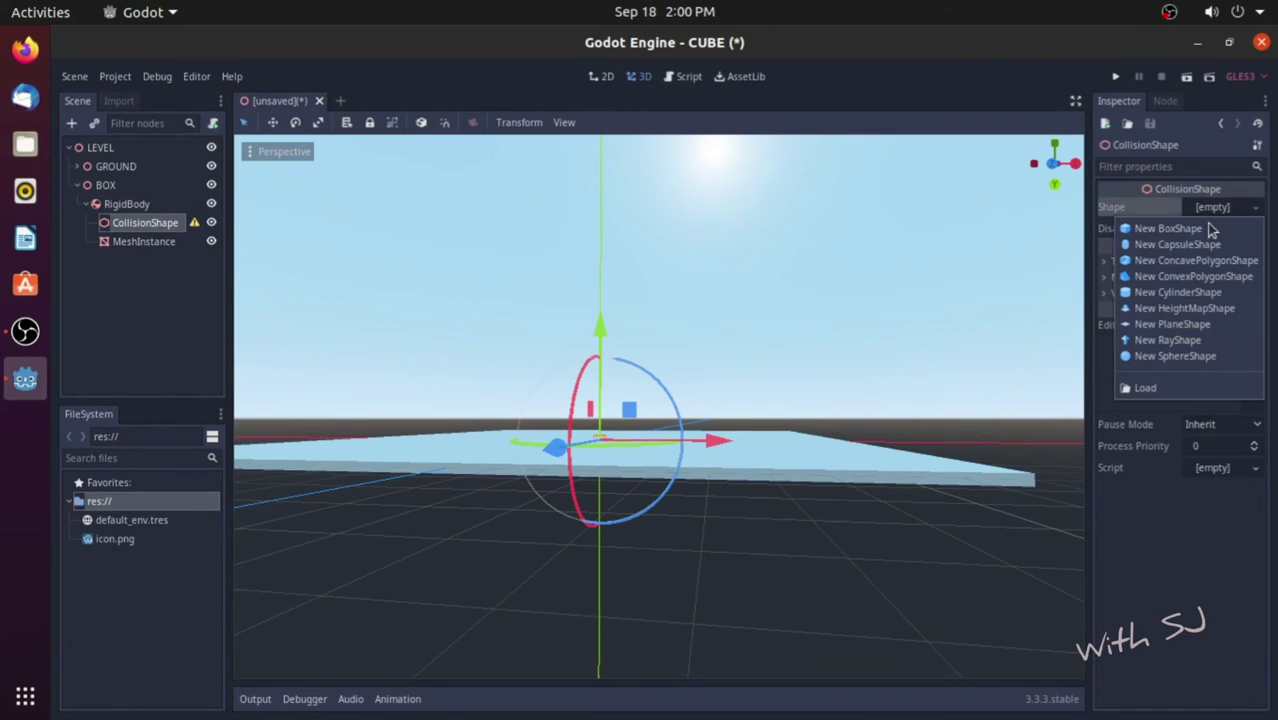
left_click(1168, 229)
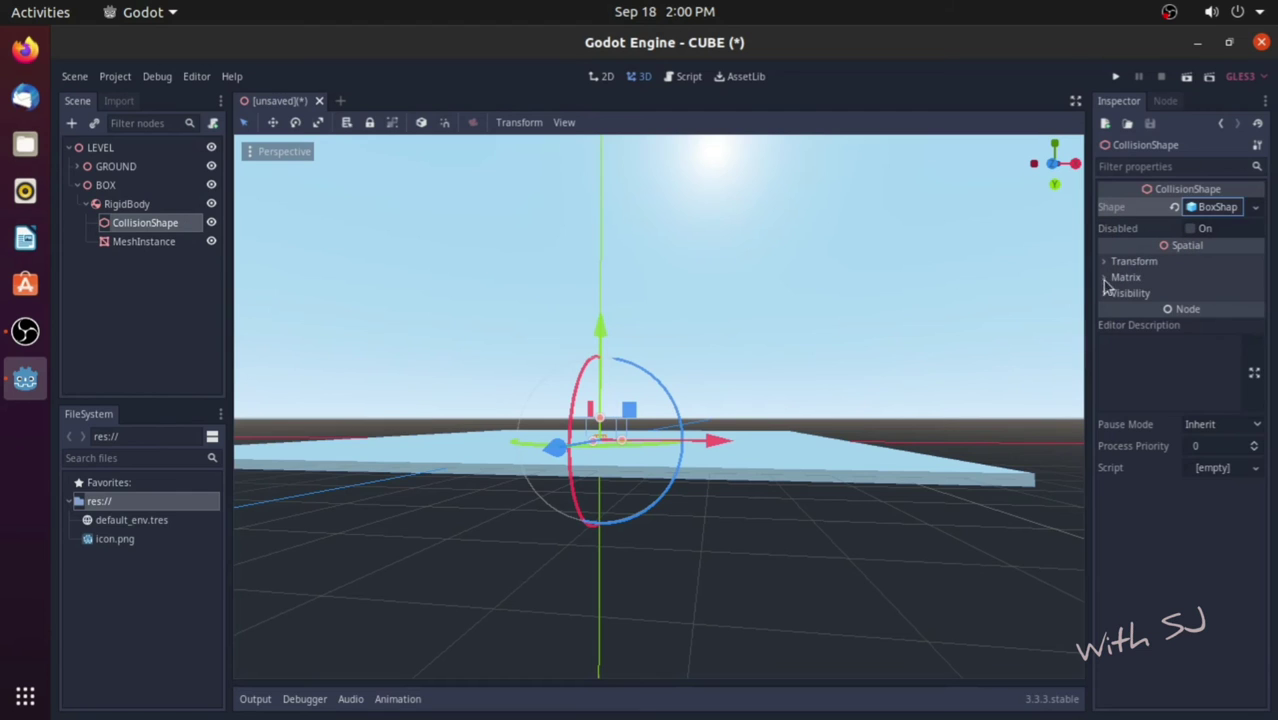
left_click(122, 246)
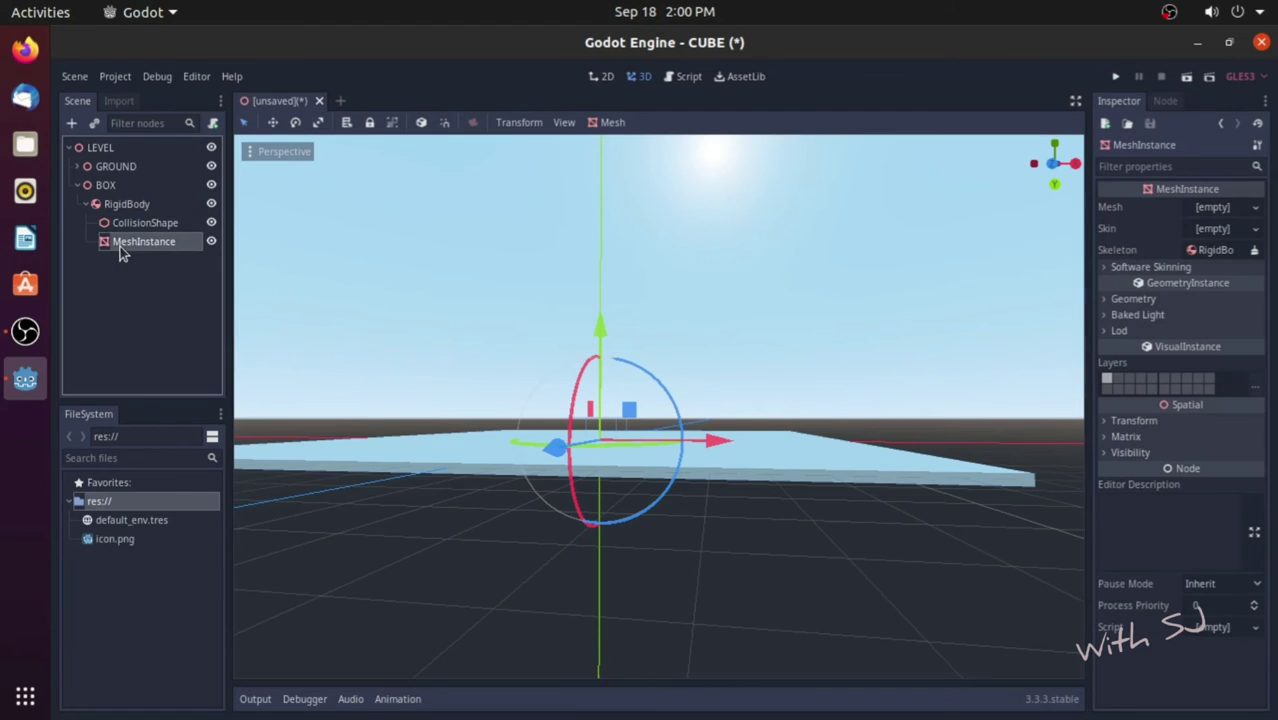
left_click(1228, 208)
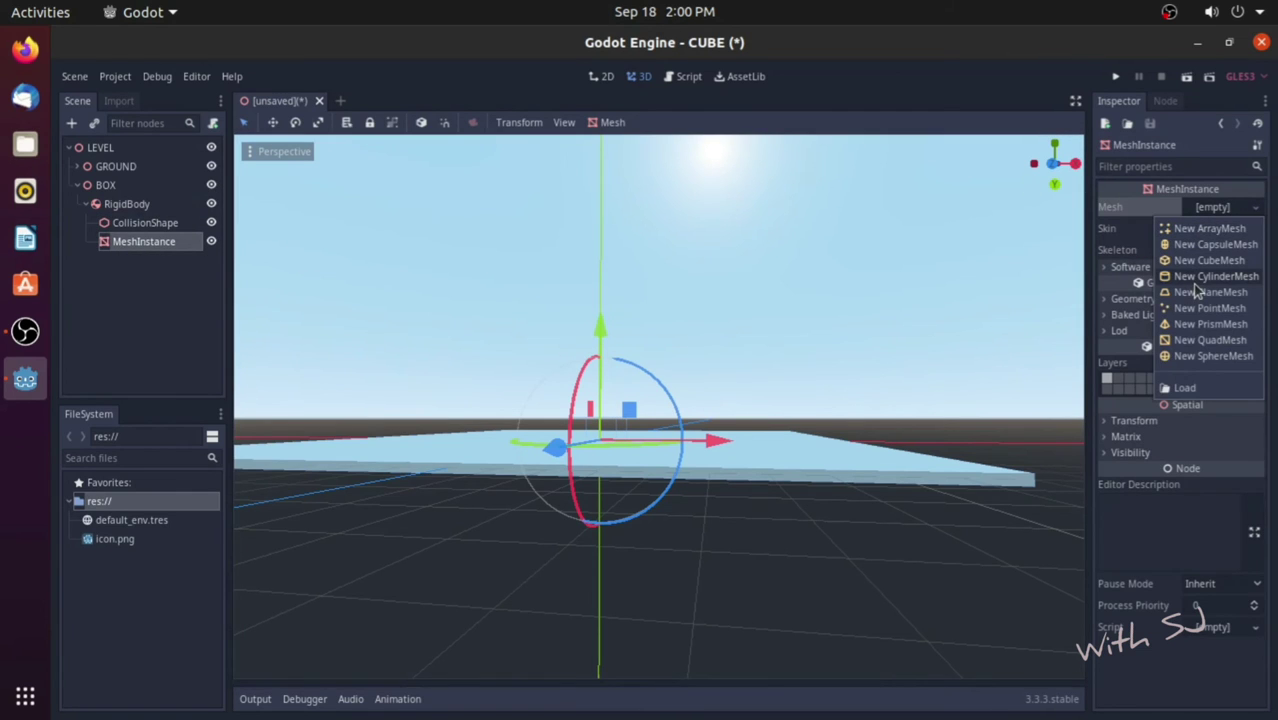
left_click(1207, 260)
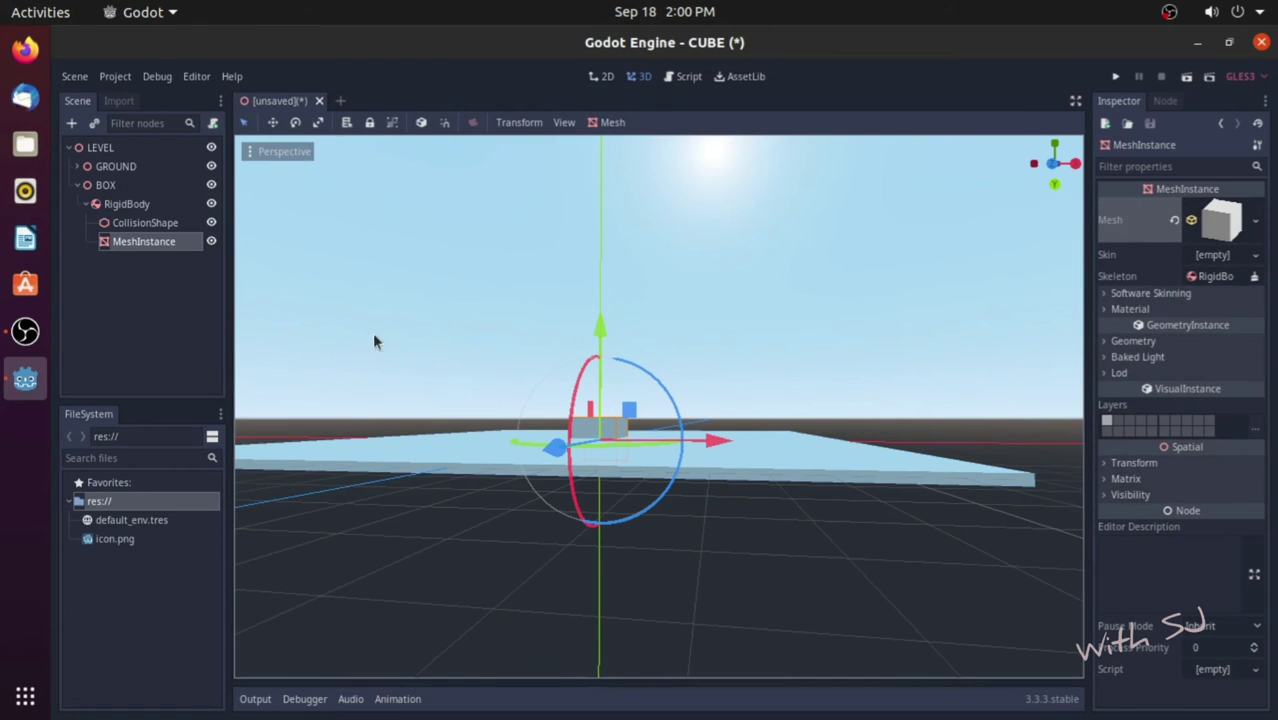
left_click(148, 188)
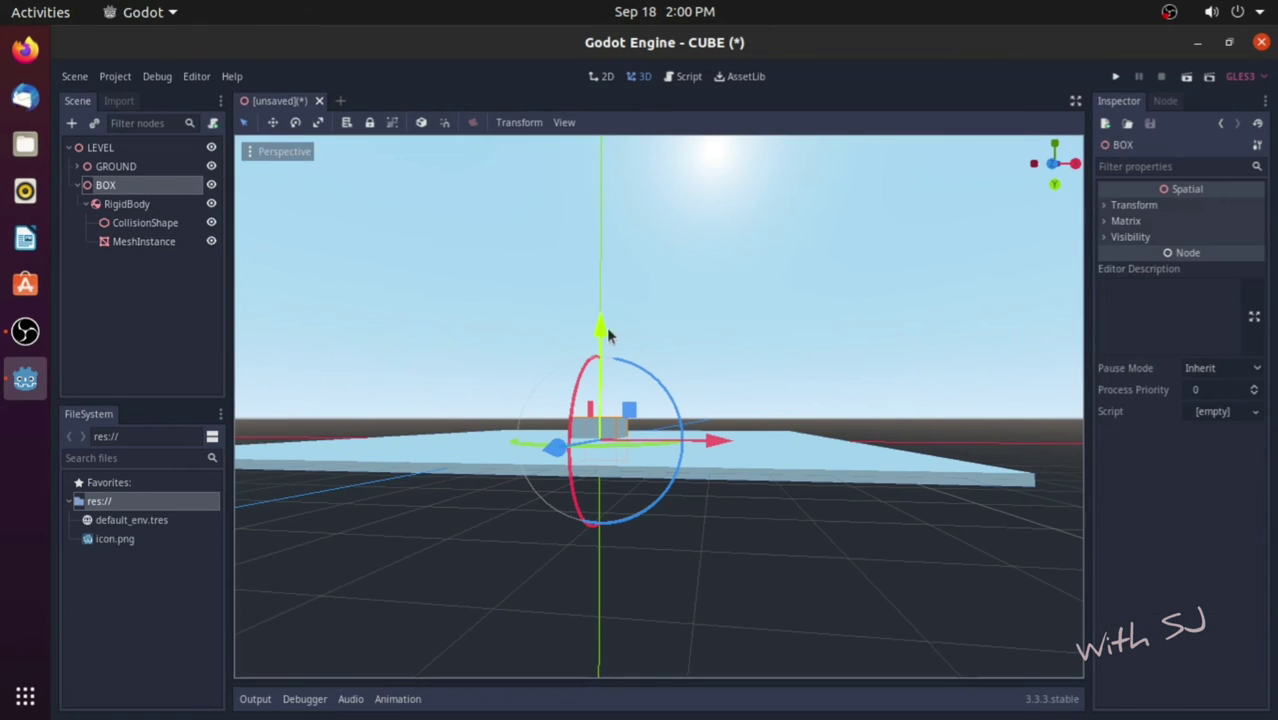
Raise the BOX along Y, save the scene as LEVEL.tscn, and run it.
left_click_drag(602, 332, 600, 222)
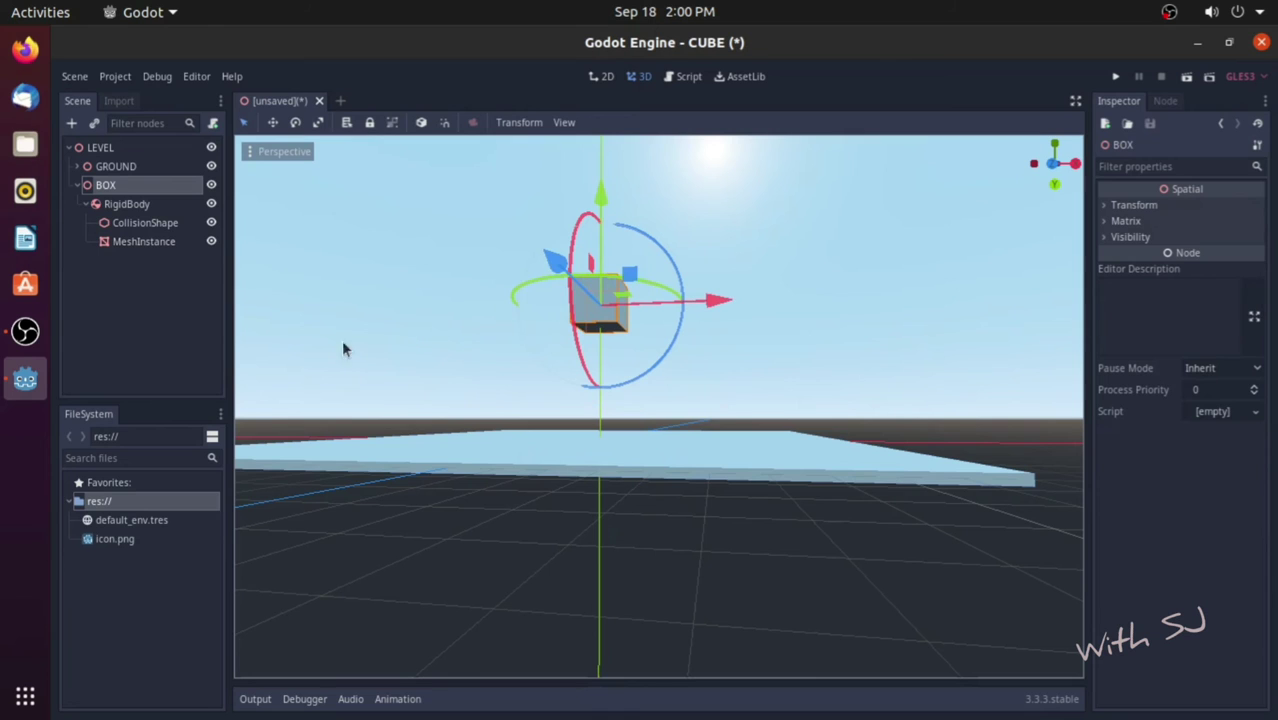
scroll(463, 432, "down", 3)
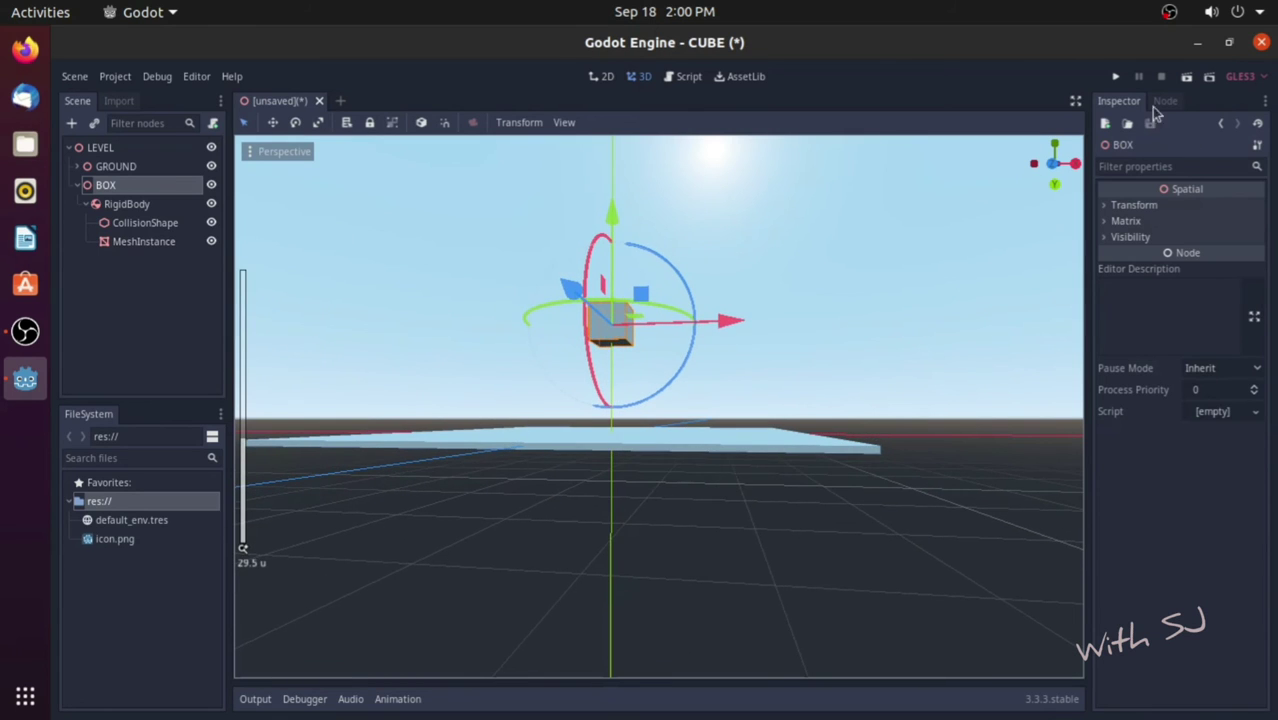
key("ctrl+s")
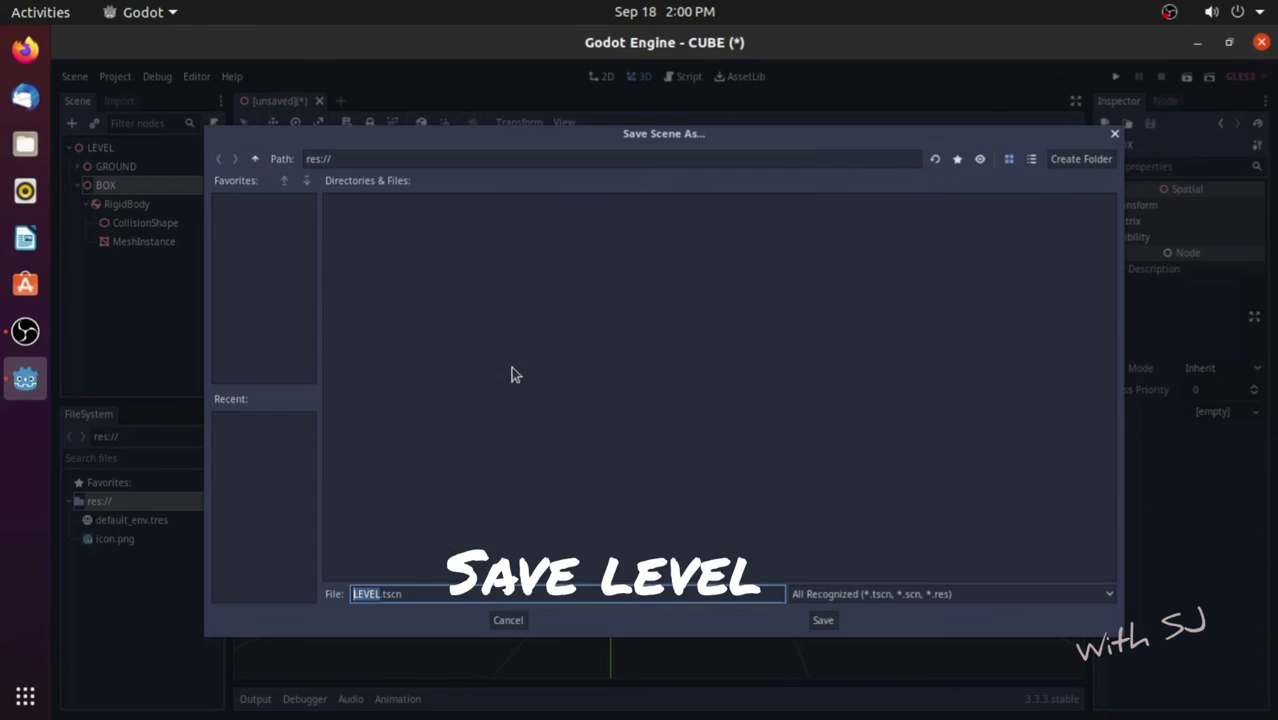
left_click(823, 621)
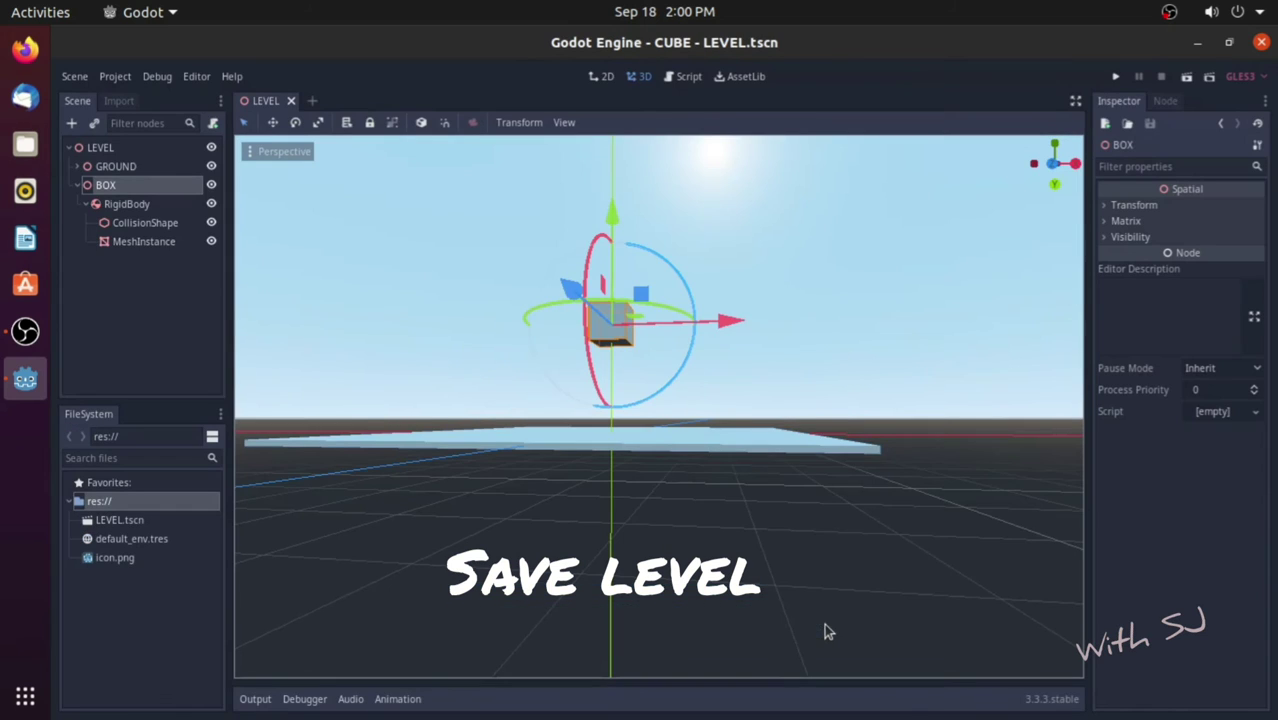
left_click(1186, 80)
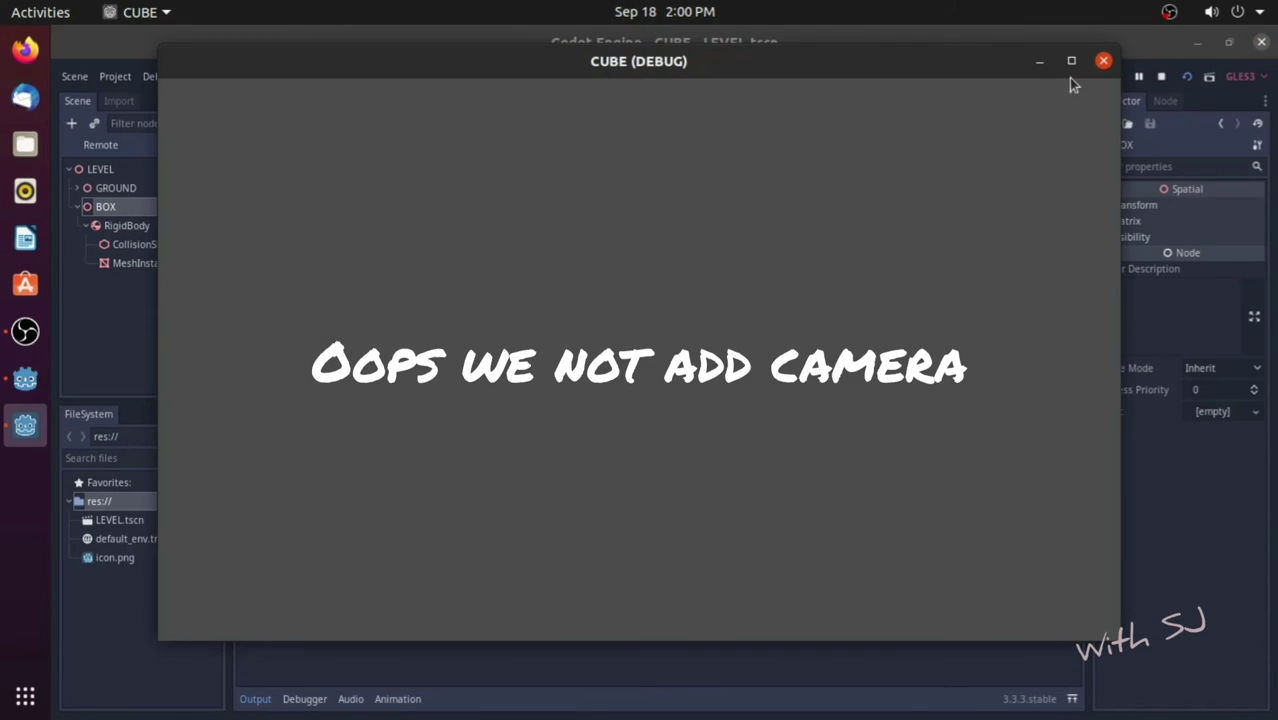
Close the game window and add a Camera node under the LEVEL root.
left_click(1103, 62)
left_click(125, 148)
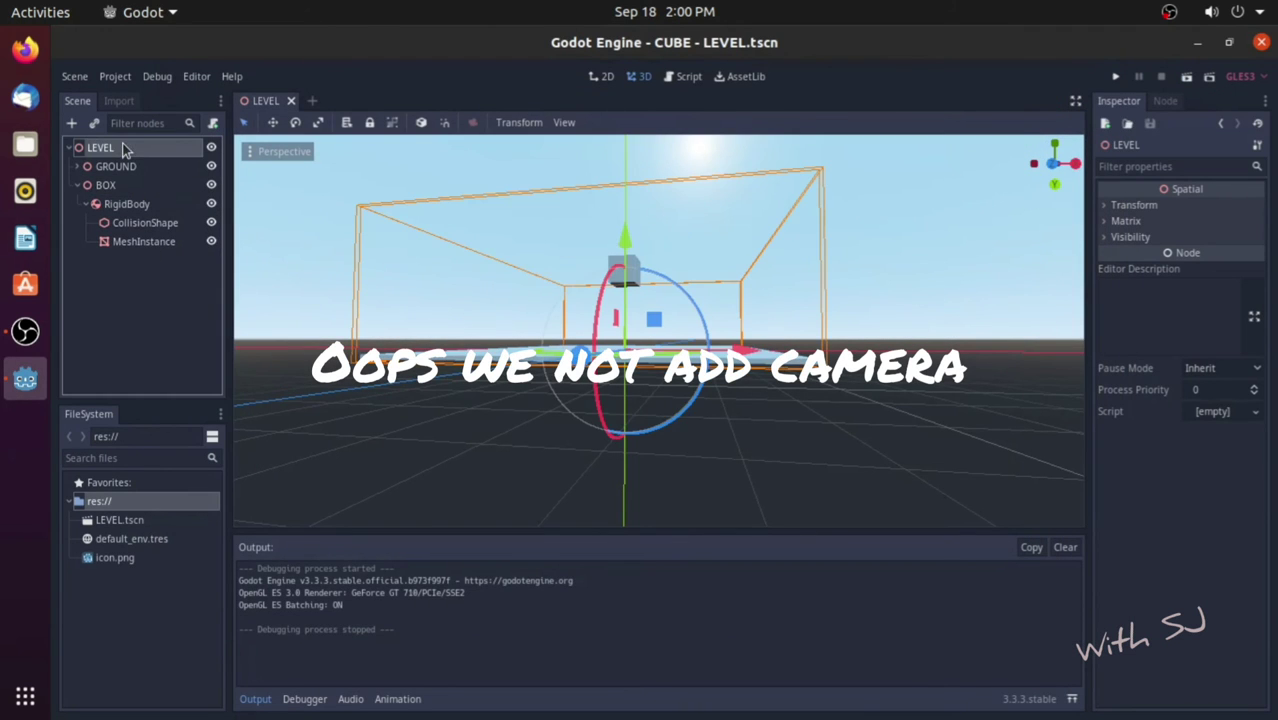
left_click(72, 124)
type("camera")
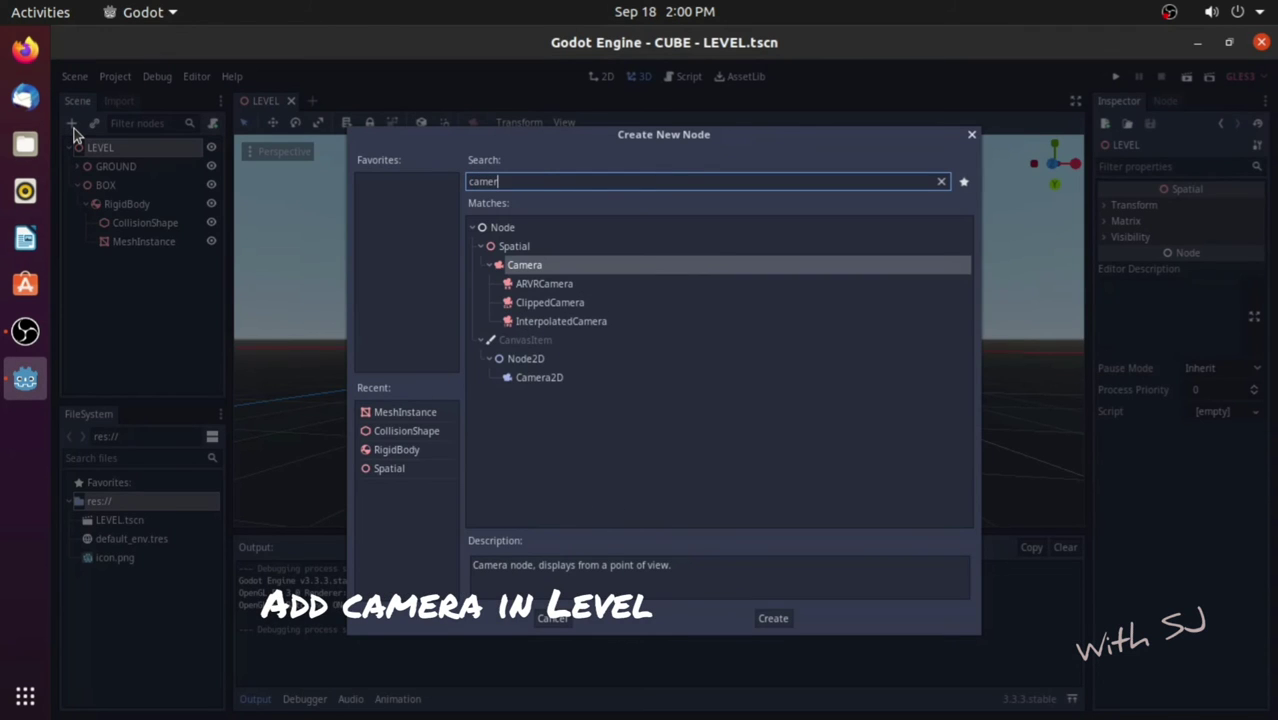
double_click(520, 265)
left_click(105, 260)
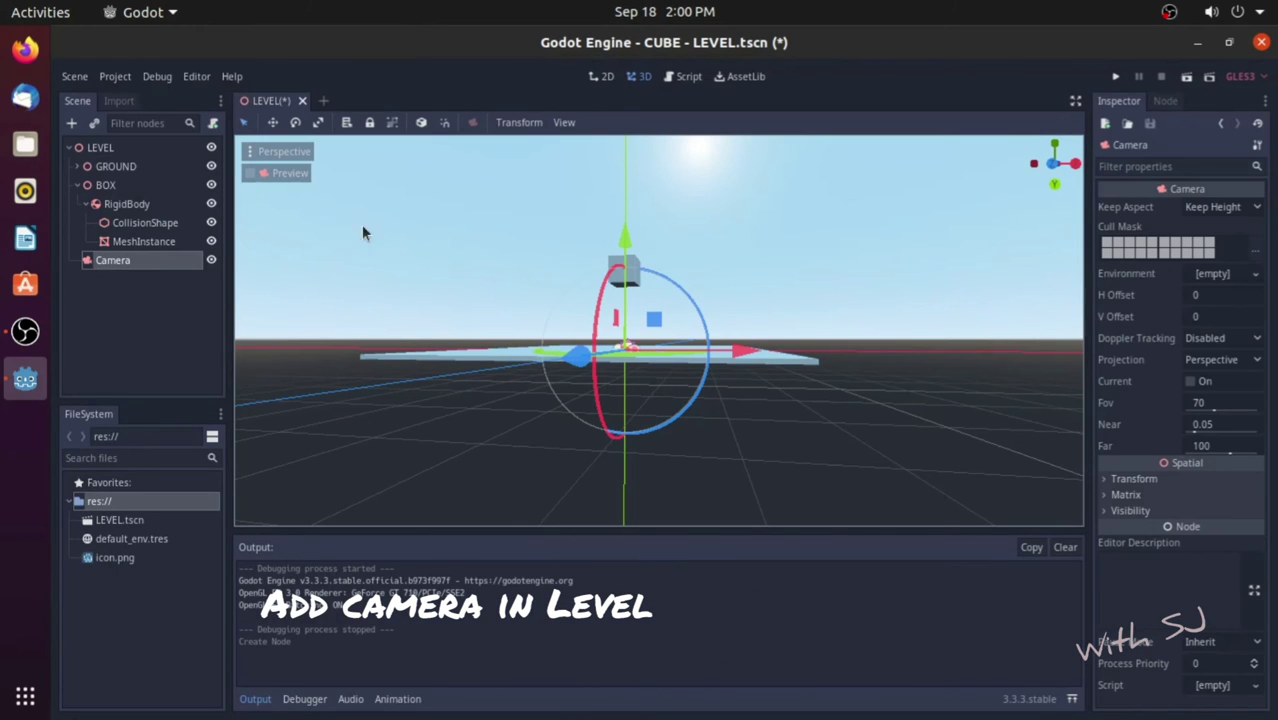
Move the camera up, to the left and back so it sits above the scene.
scroll(816, 368, "up", 3)
scroll(816, 368, "up", 1)
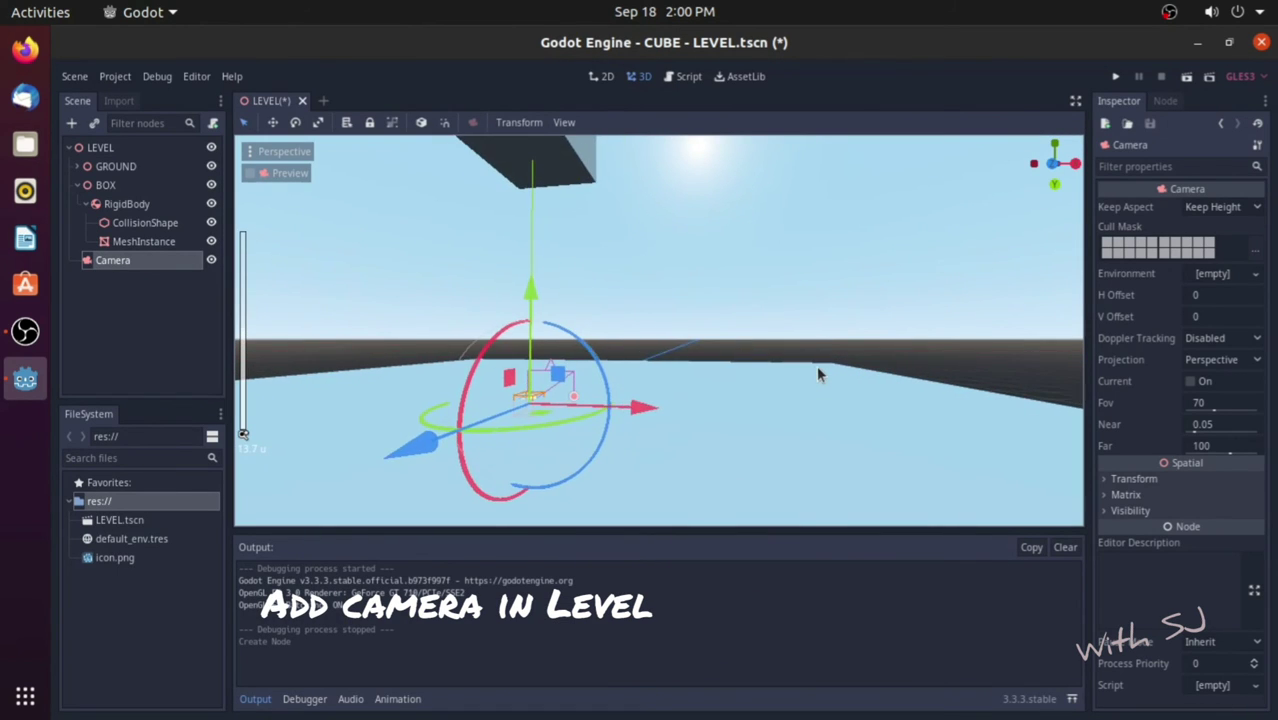
scroll(656, 337, "down", 1)
left_click_drag(572, 274, 572, 186)
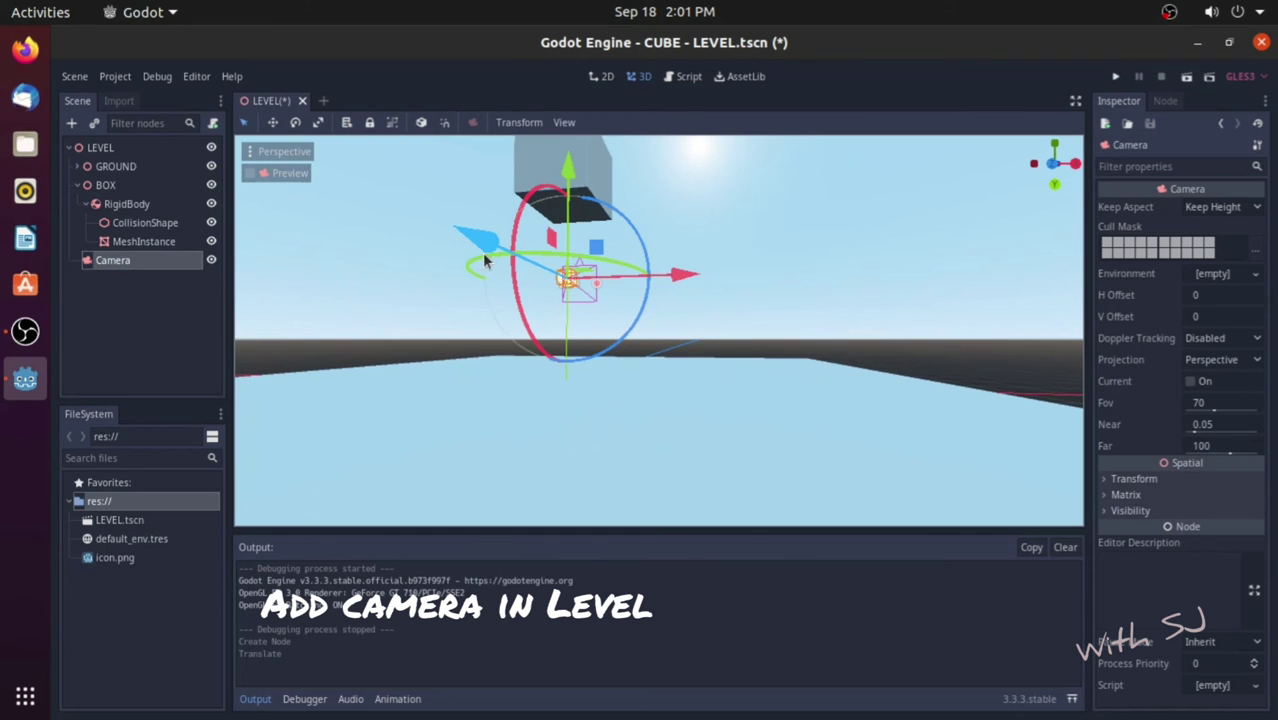
left_click_drag(482, 252, 236, 181)
mouse_move(483, 244)
middle_mouse_down()
mouse_move(560, 300)
mouse_move(835, 343)
middle_mouse_up()
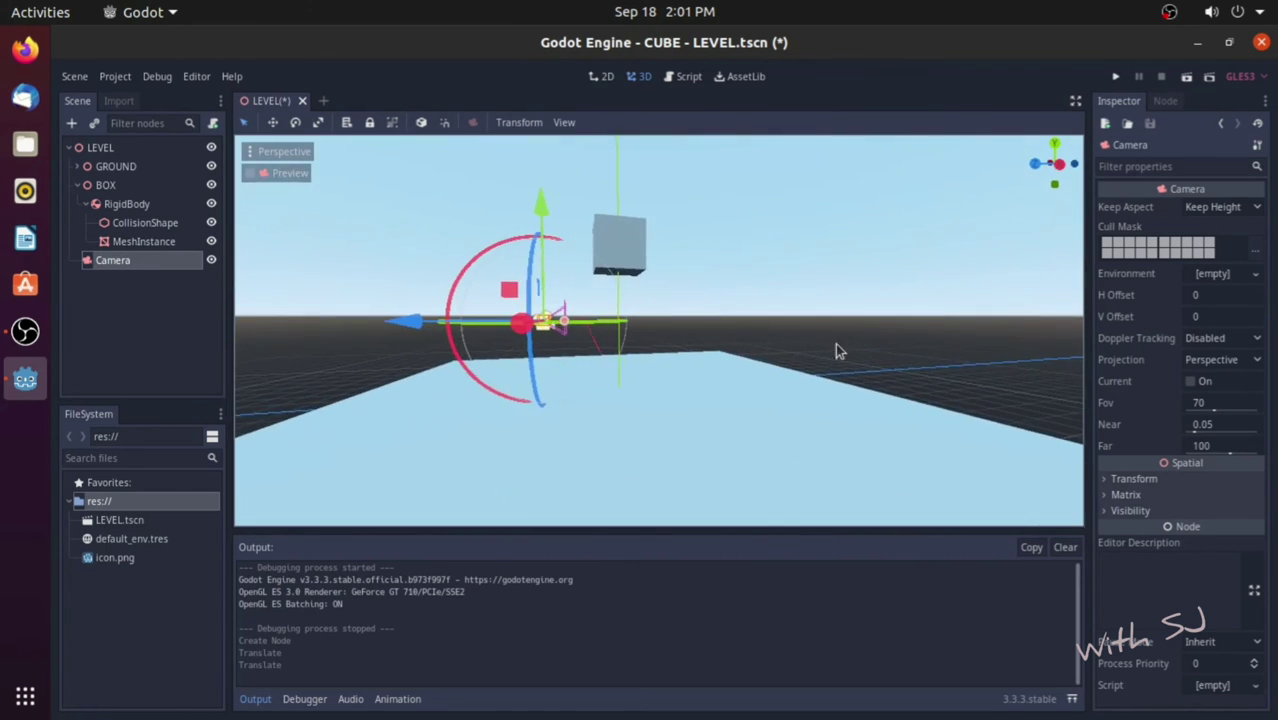
left_click_drag(408, 322, 30, 285)
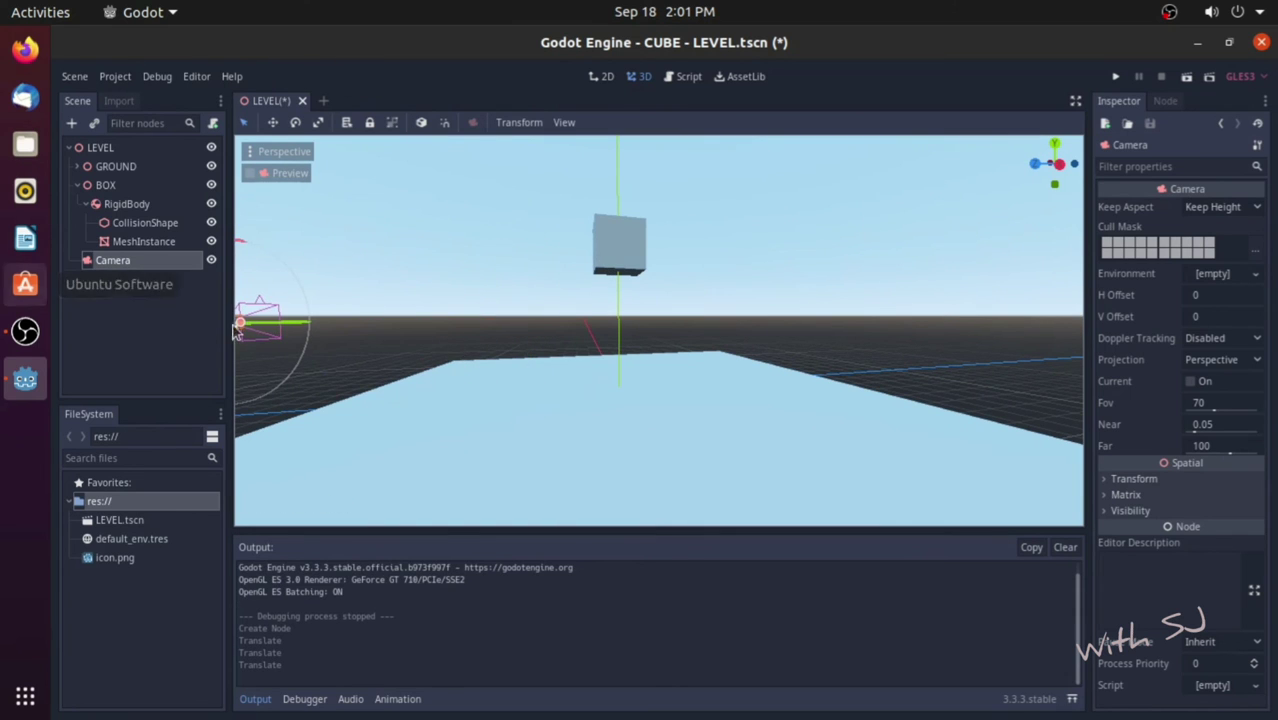
key("f")
left_click_drag(590, 272, 377, 252)
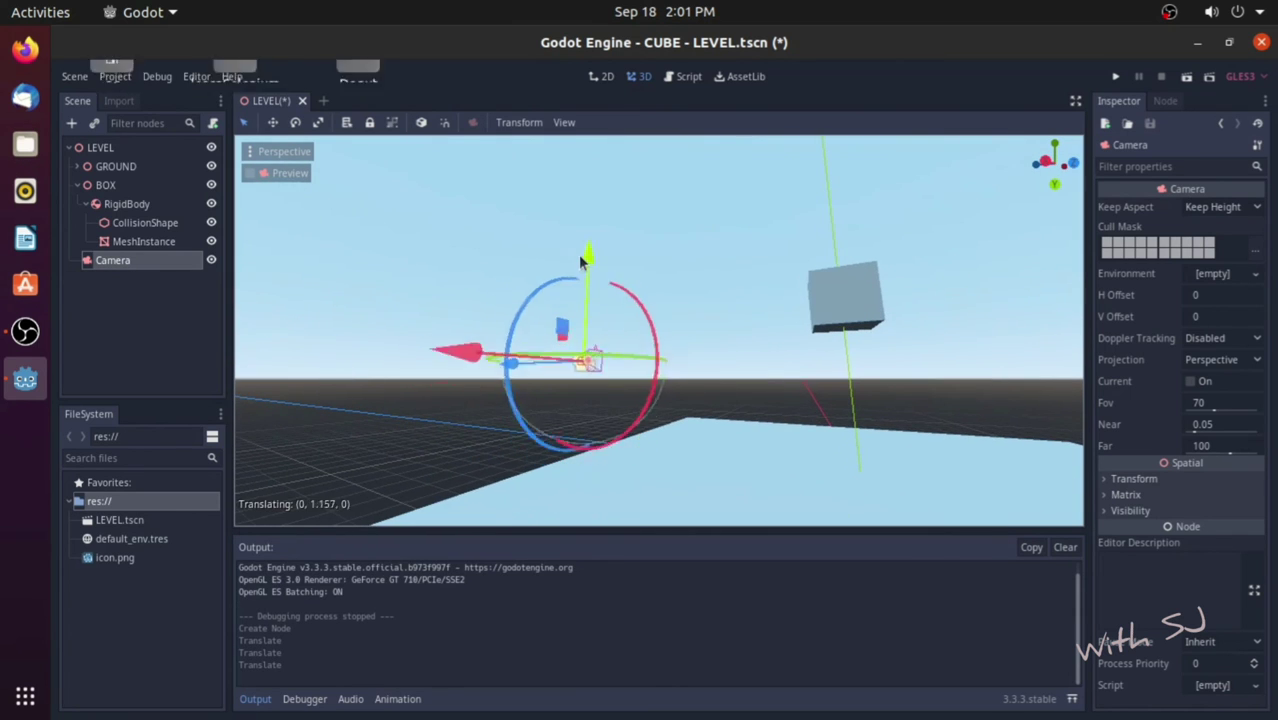
Rotate the camera down toward the box and ground, then run the scene to check.
key("e")
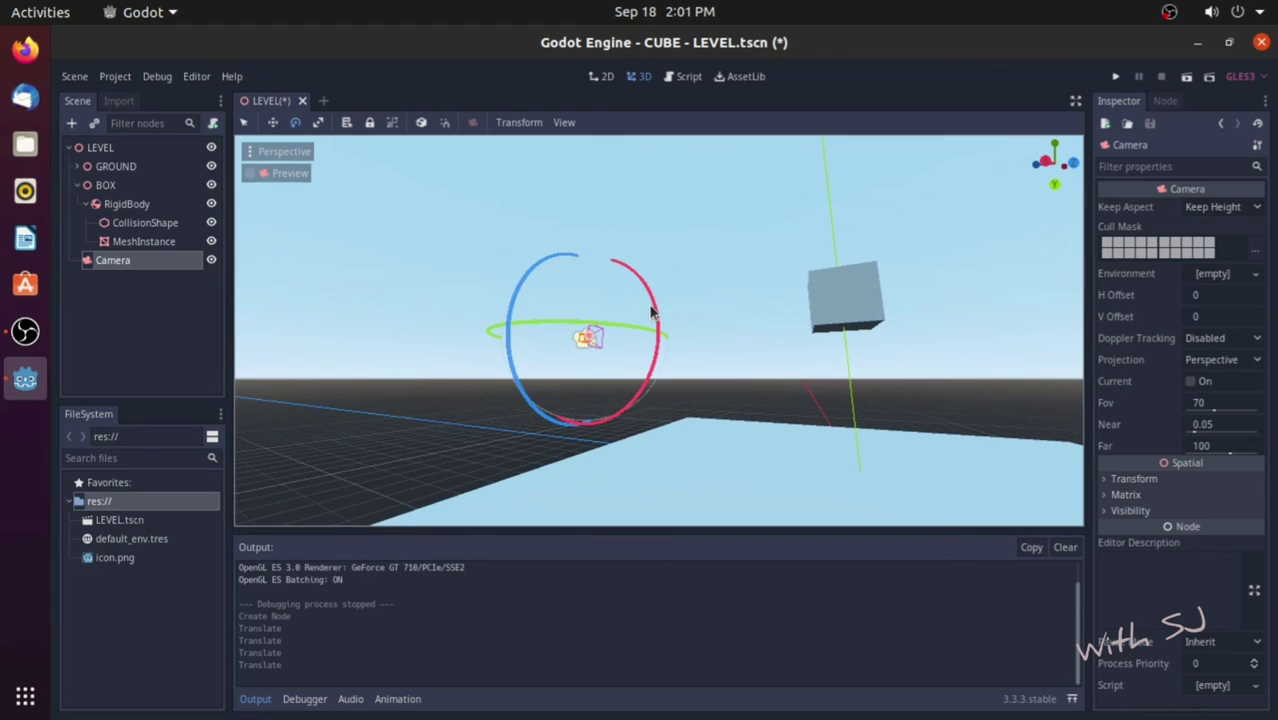
left_click_drag(660, 311, 660, 331)
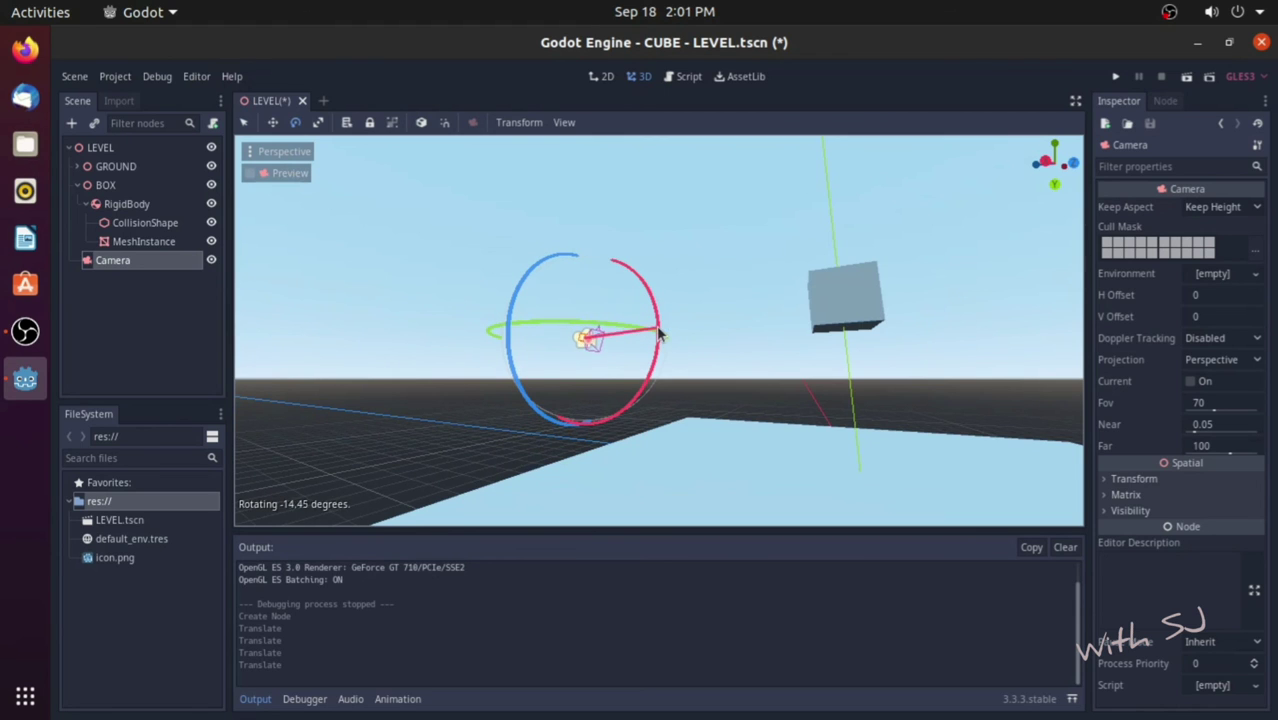
left_click(1184, 81)
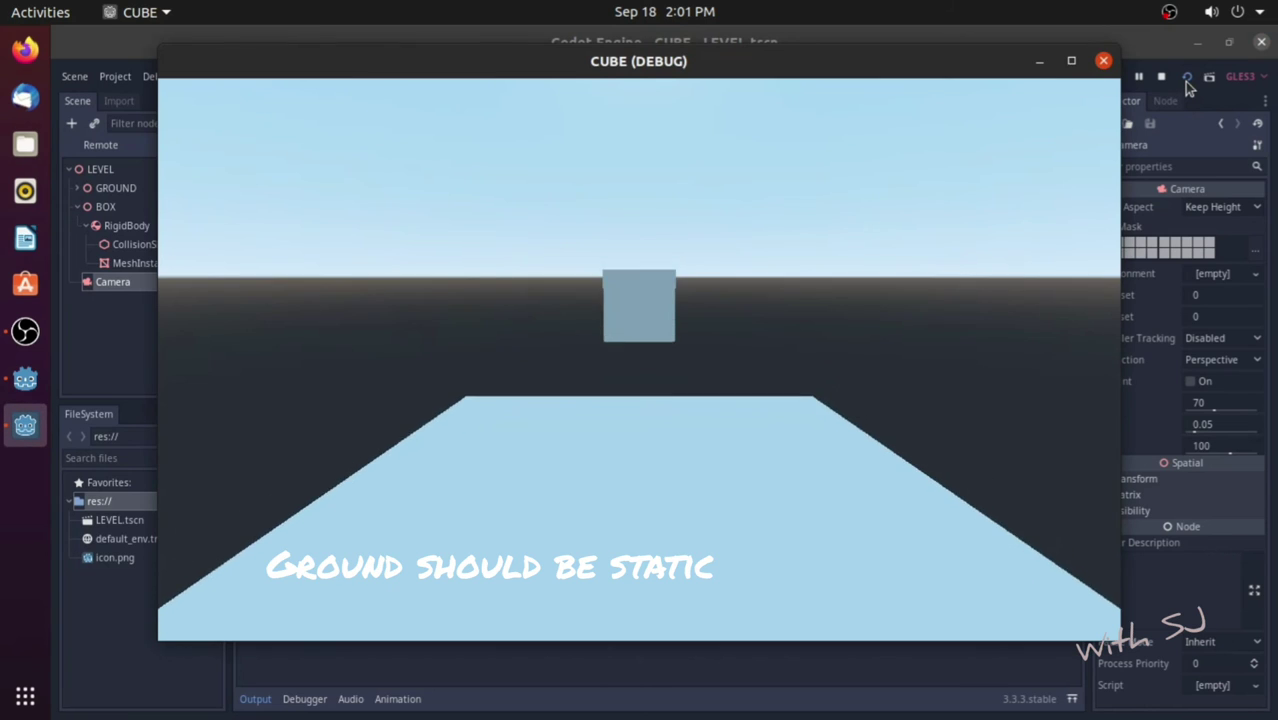
Close the game window and set the GROUND's child RigidBody Mode to Static.
left_click(1104, 62)
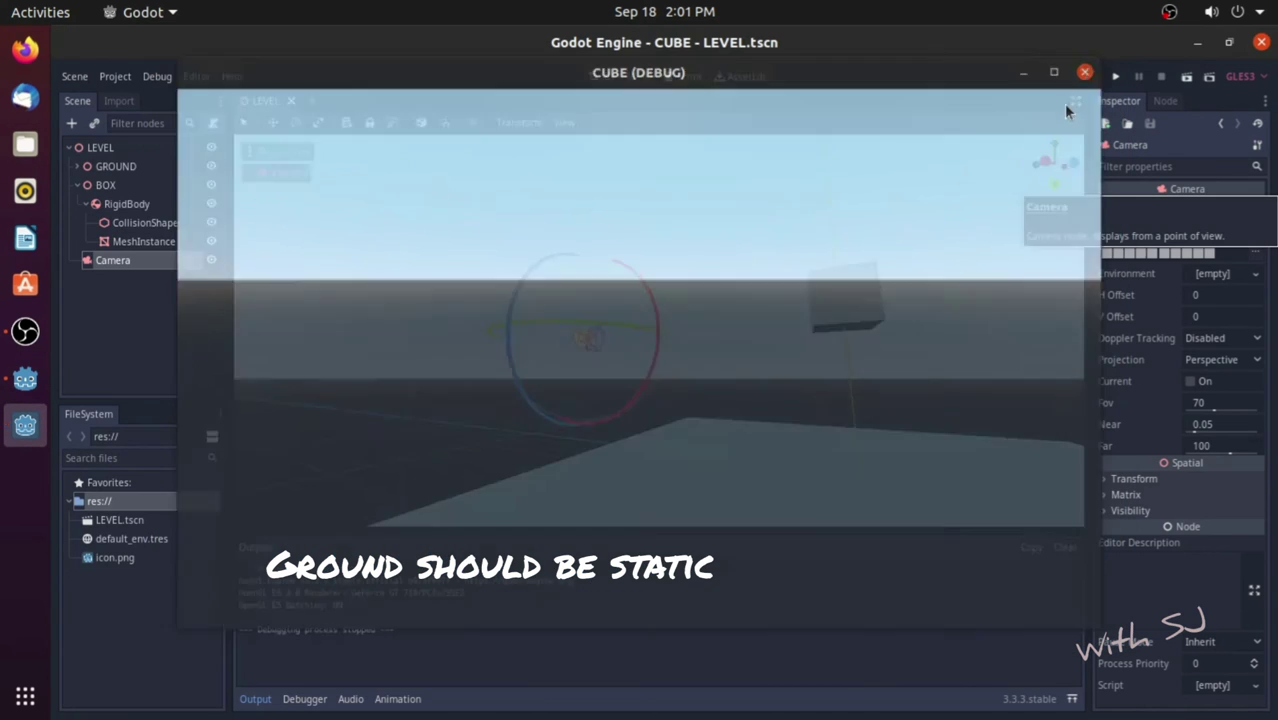
left_click(127, 204)
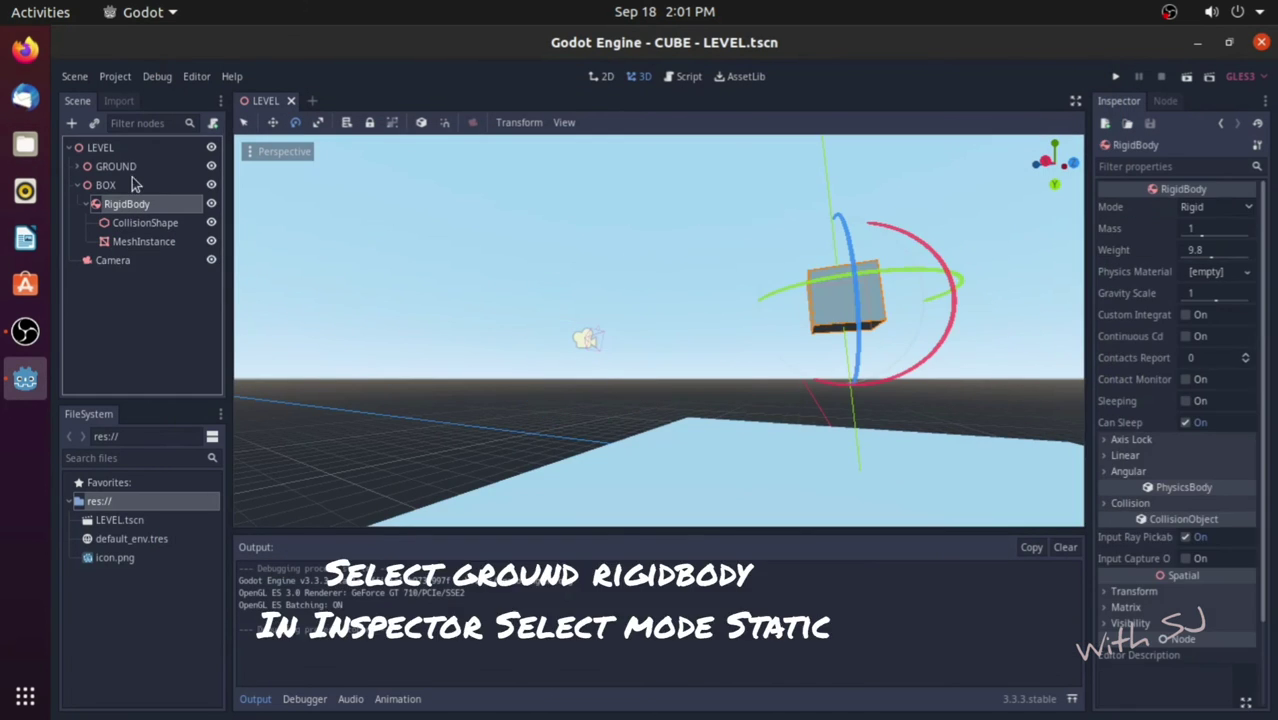
left_click(126, 168)
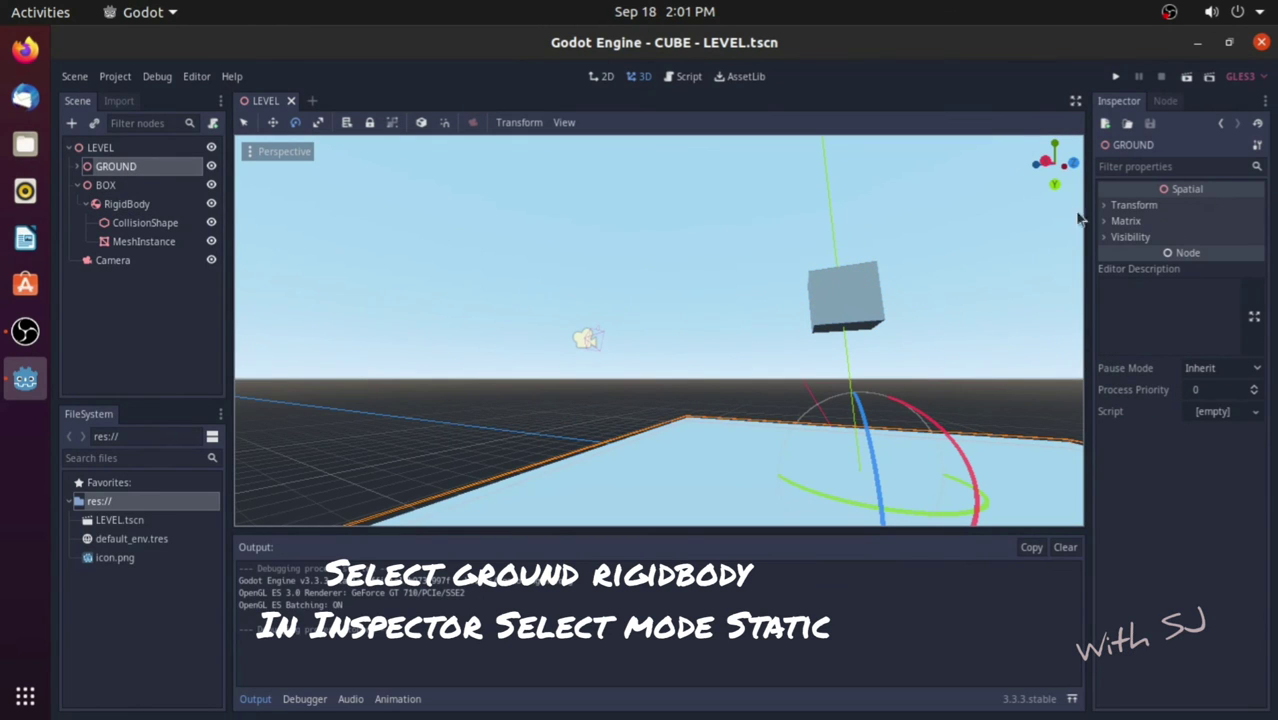
left_click(78, 166)
left_click(150, 186)
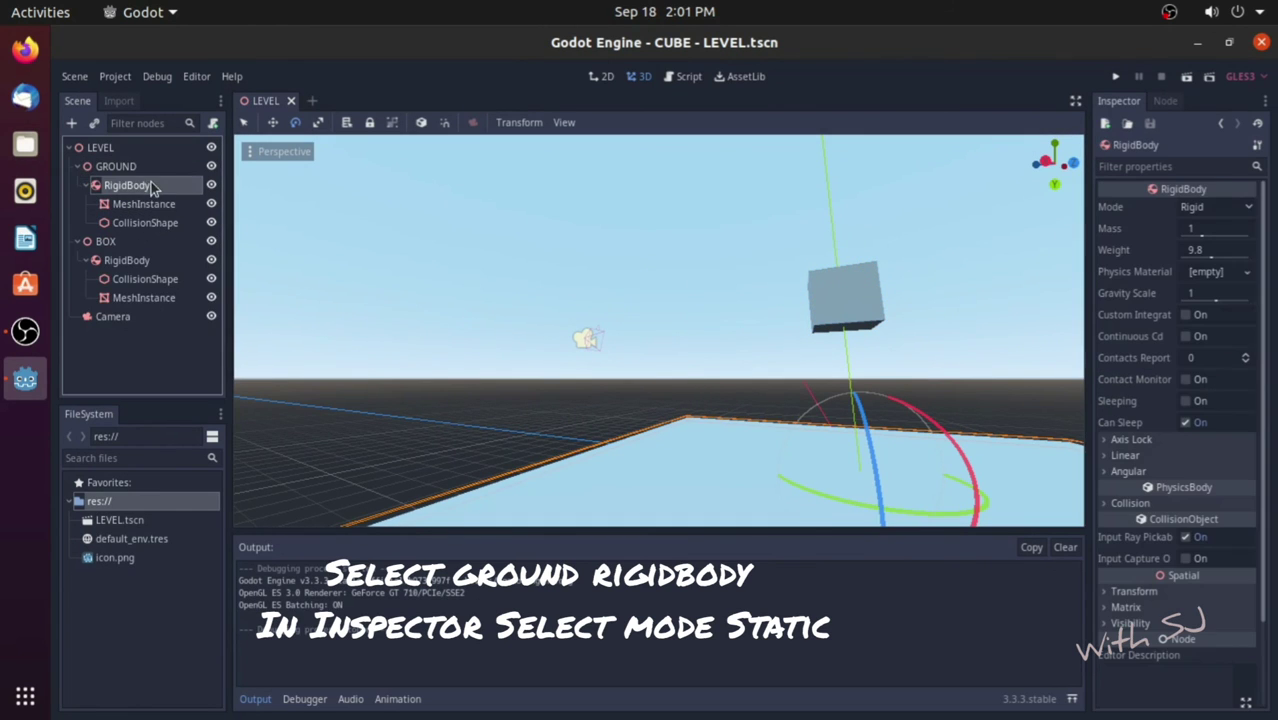
left_click(1219, 209)
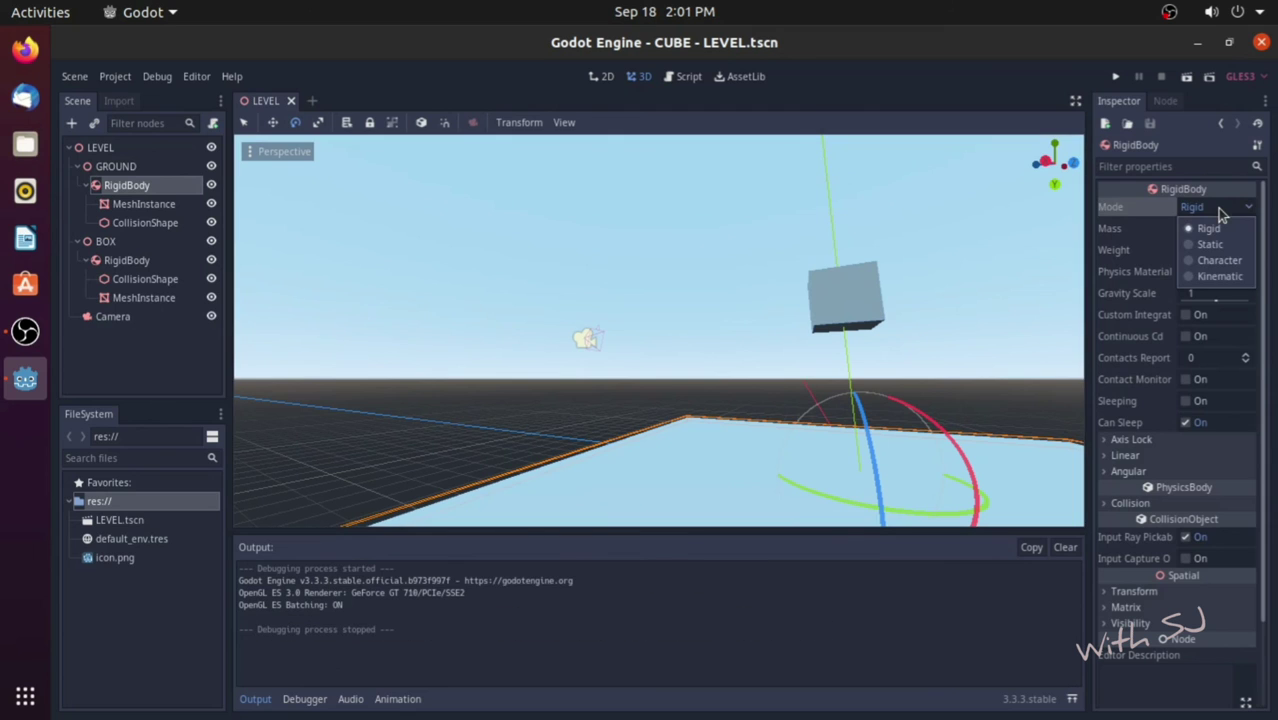
left_click(1210, 245)
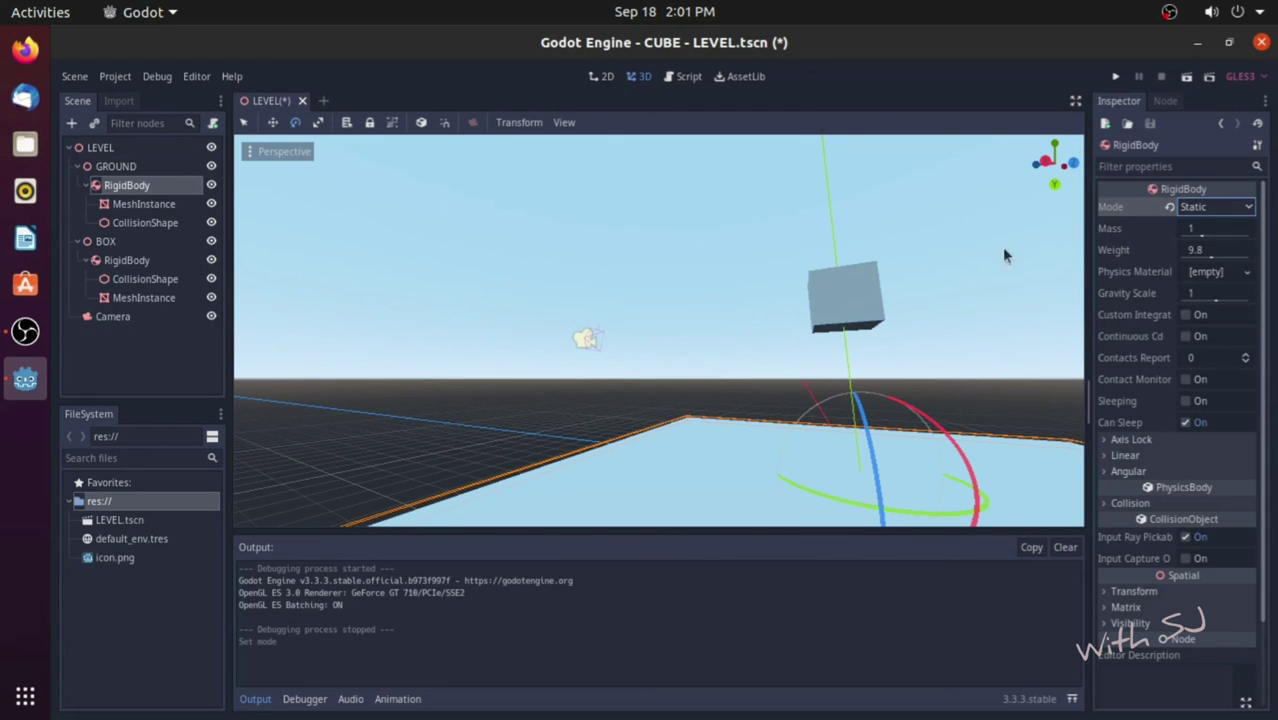
Play the scene, watch the cube settle on the ground slab, then close it.
left_click(1186, 78)
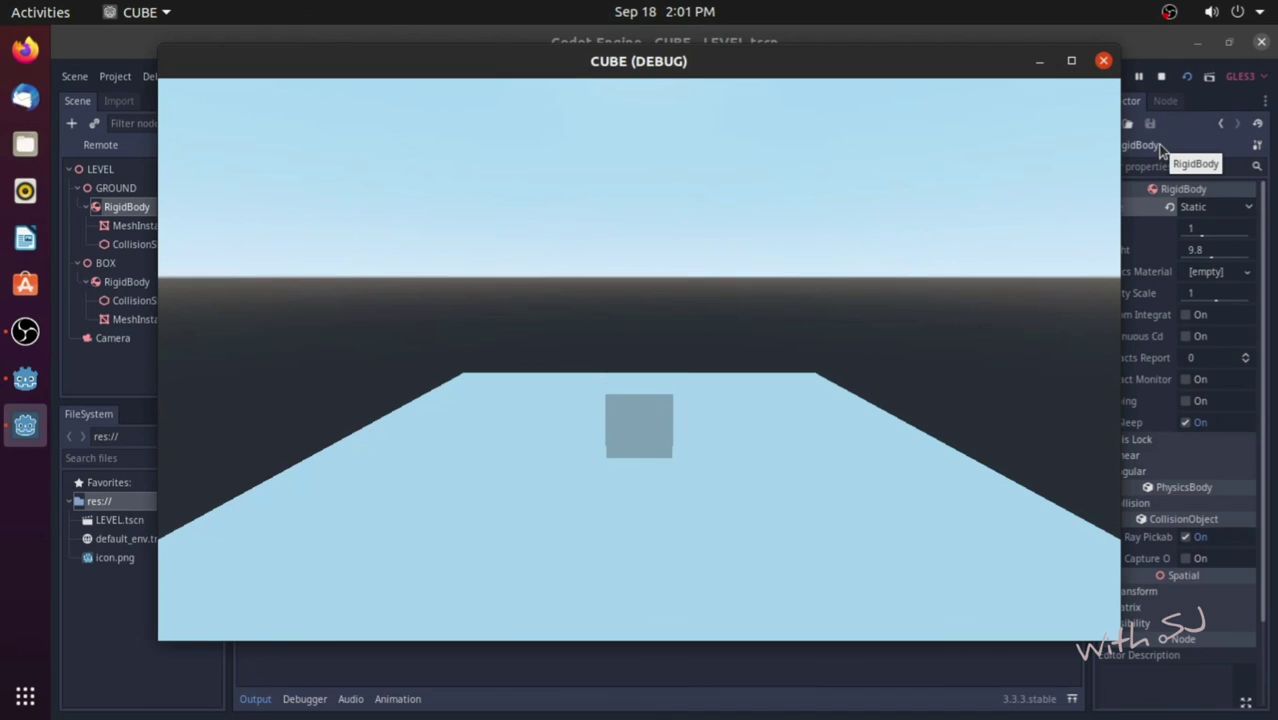
left_click(1104, 63)
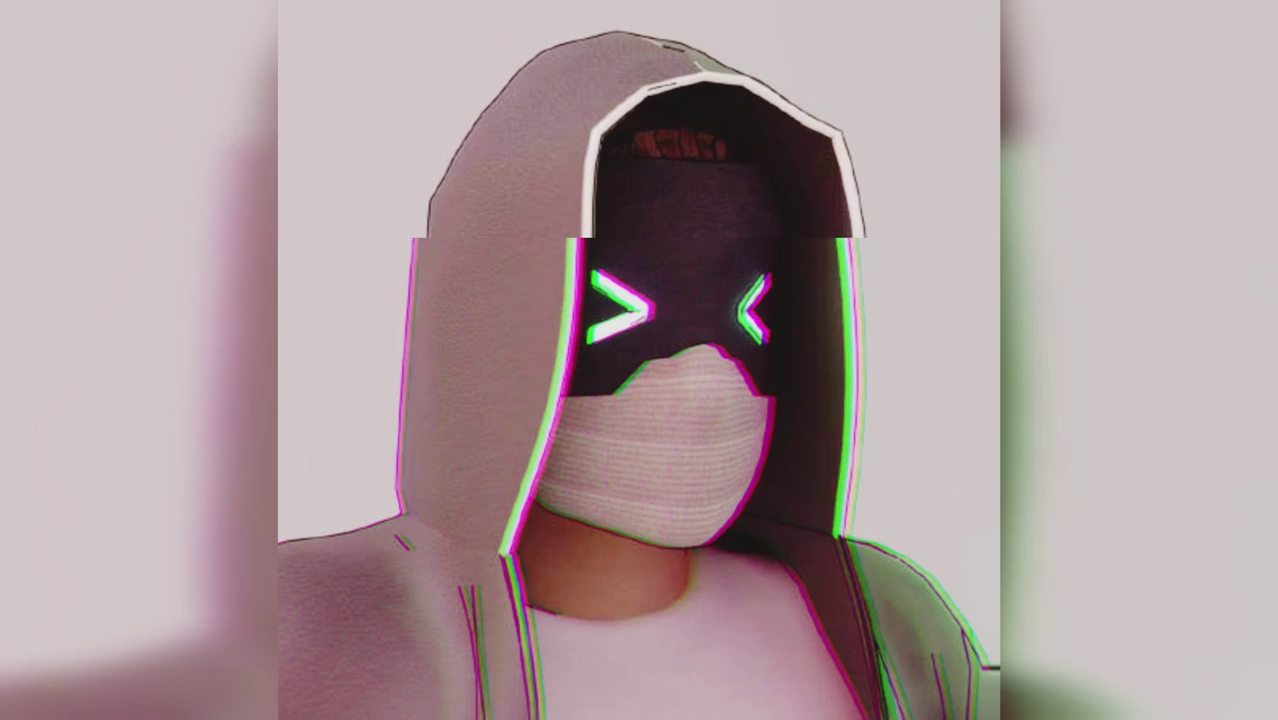